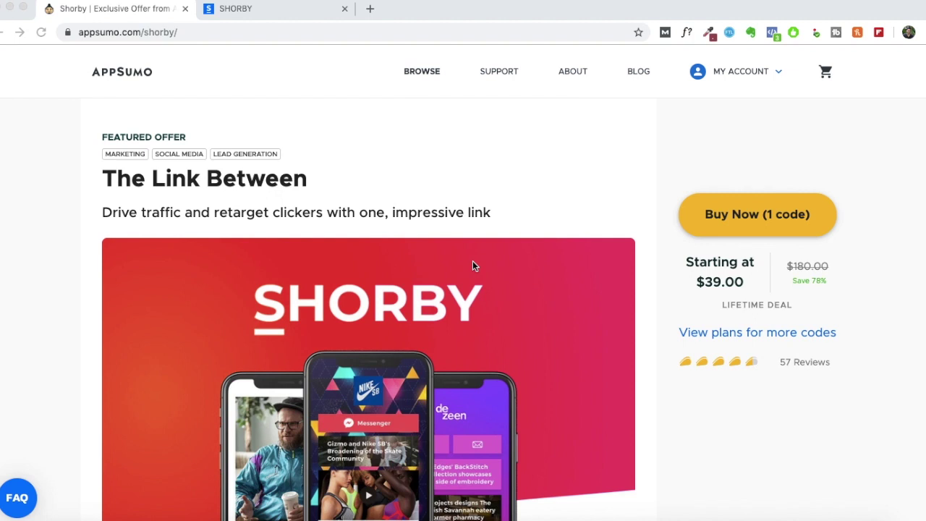
Scroll through shor.by/startupcafedigital's links: BLAB booking, the ROI calculator and the Marketing Mantra podcast
scroll(473, 265, down, 10)
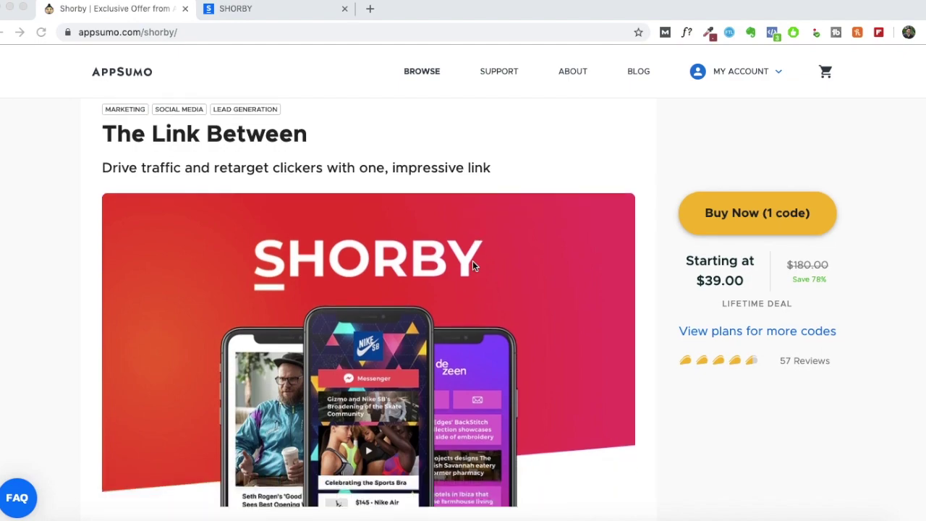
scroll(473, 264, down, 15)
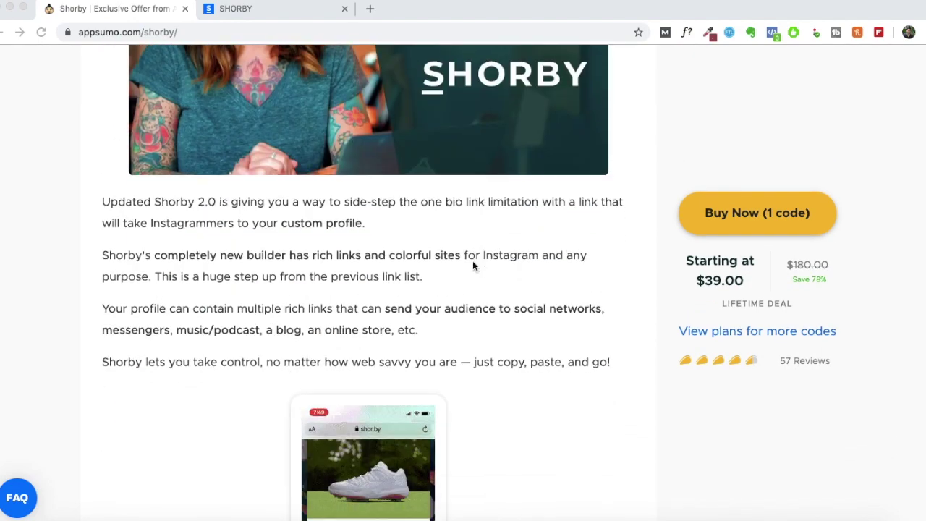
scroll(472, 266, down, 5)
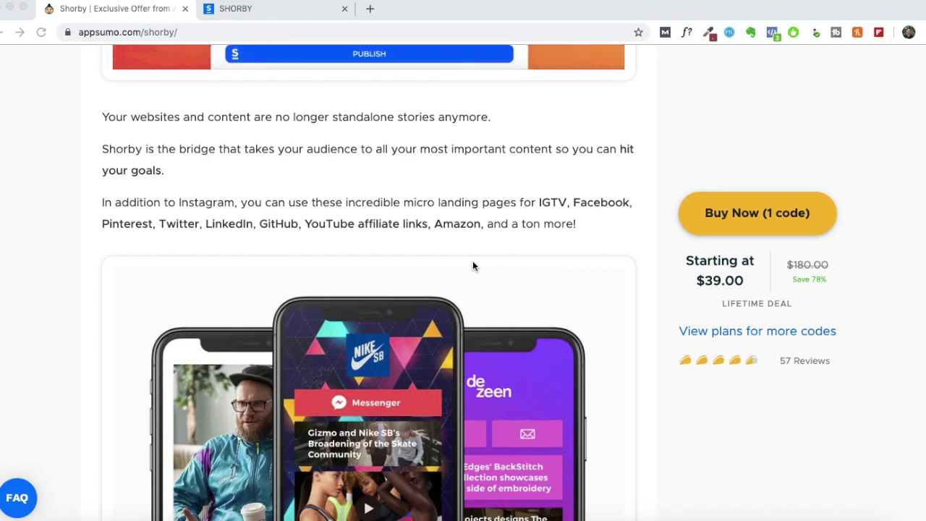
scroll(473, 265, down, 15)
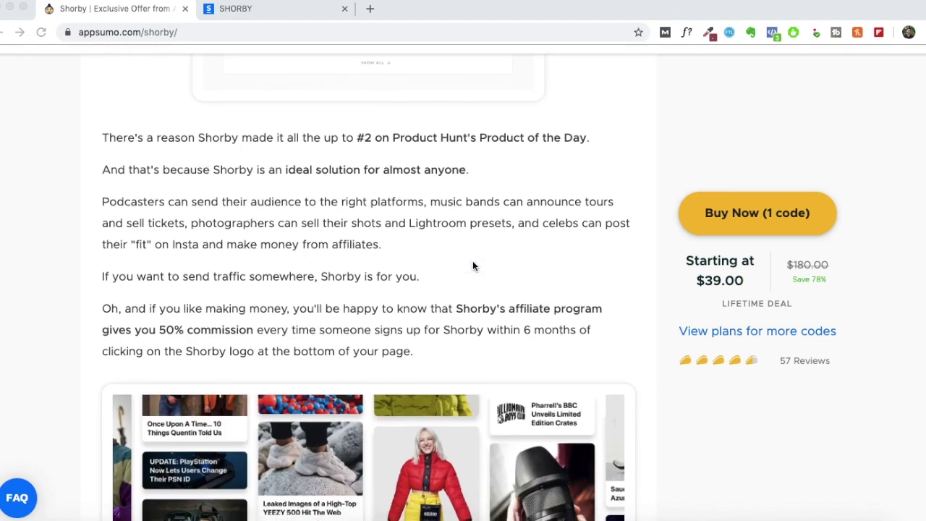
scroll(473, 265, down, 20)
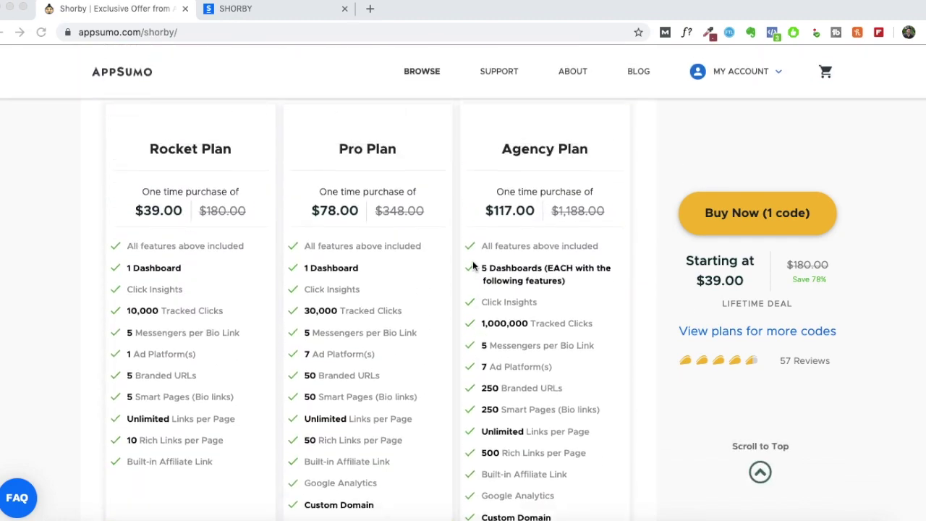
scroll(473, 264, up, 1)
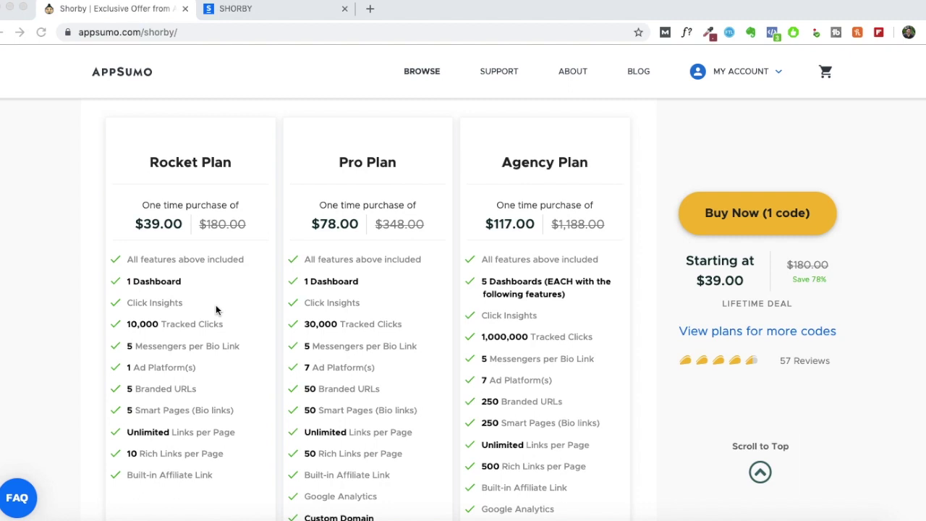
scroll(222, 453, up, 3)
scroll(221, 453, down, 4)
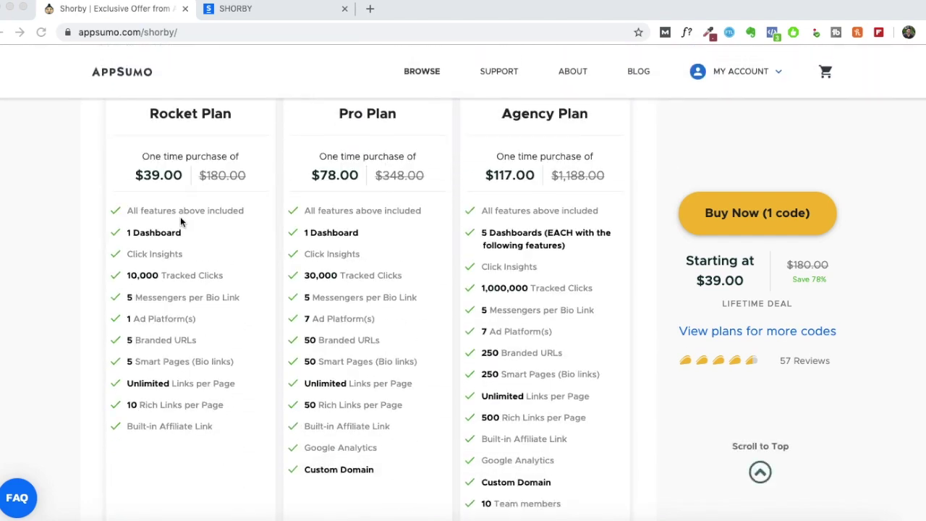
scroll(202, 411, up, 1)
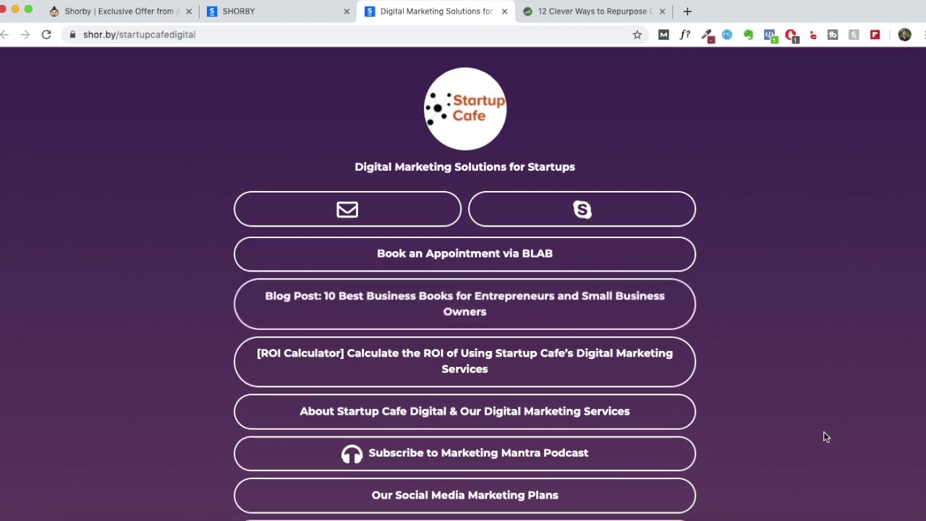
Scroll the Startup Cafe page, then glance back at AppSumo's Shorby plan comparison
scroll(823, 431, down, 3)
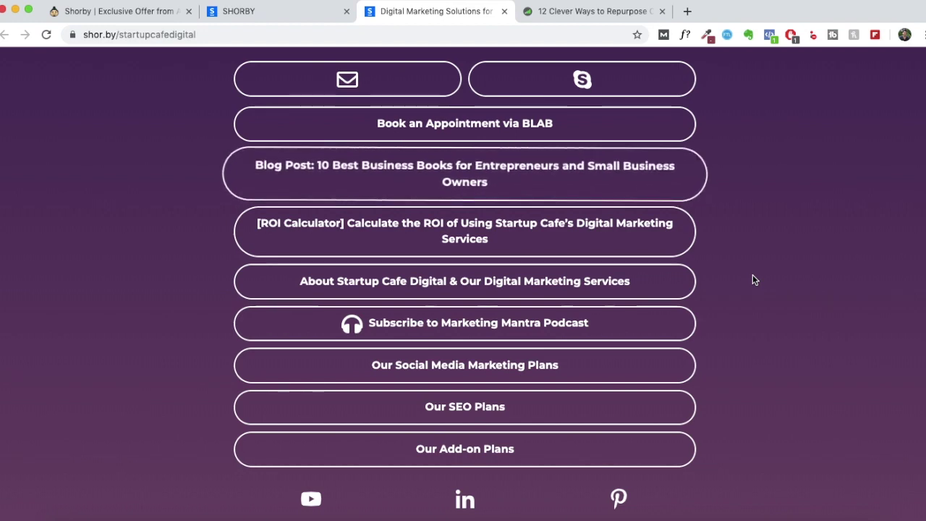
scroll(711, 402, up, 4)
scroll(710, 384, down, 5)
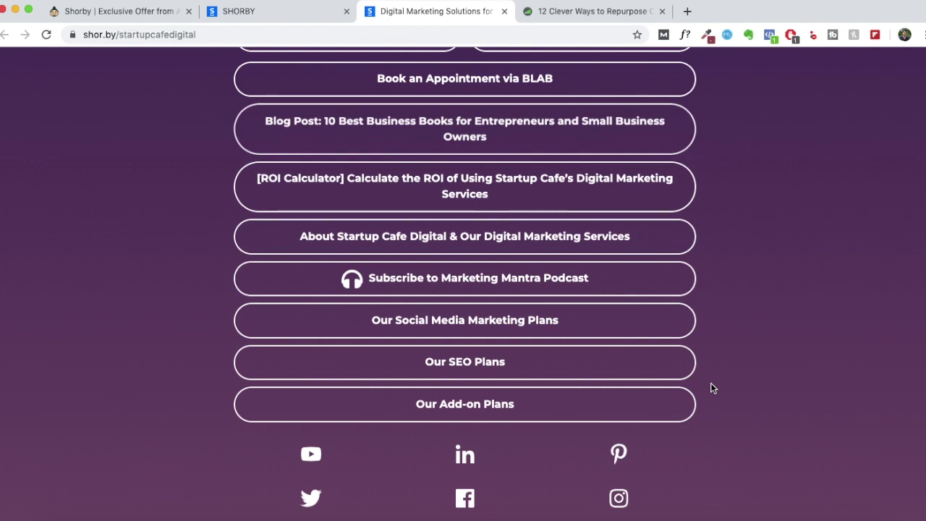
click(152, 15)
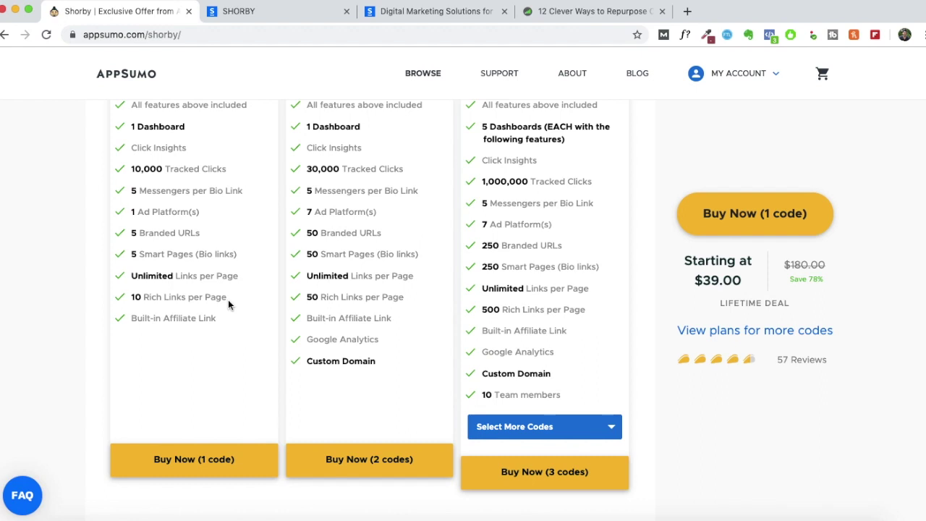
scroll(228, 302, up, 2)
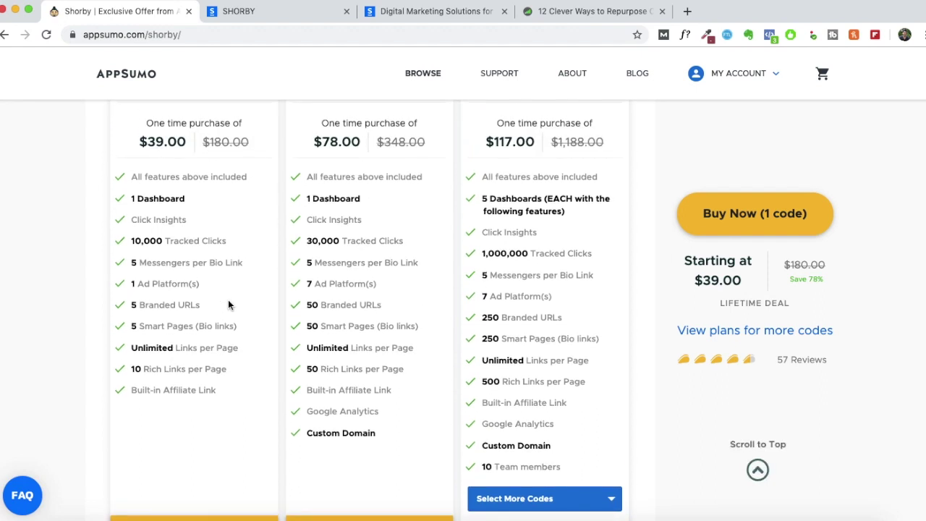
scroll(228, 302, up, 1)
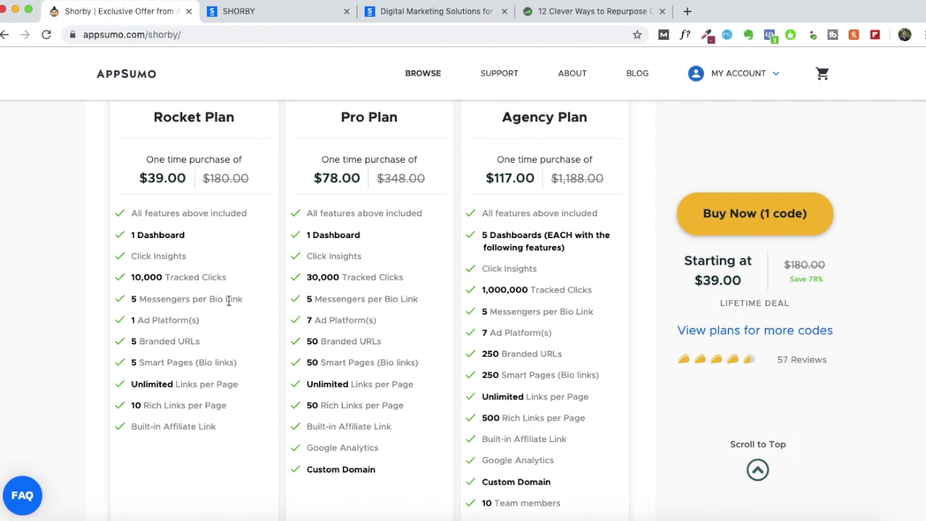
Return briefly to the Startup Cafe page, then go to the Shorby smart pages dashboard
click(430, 13)
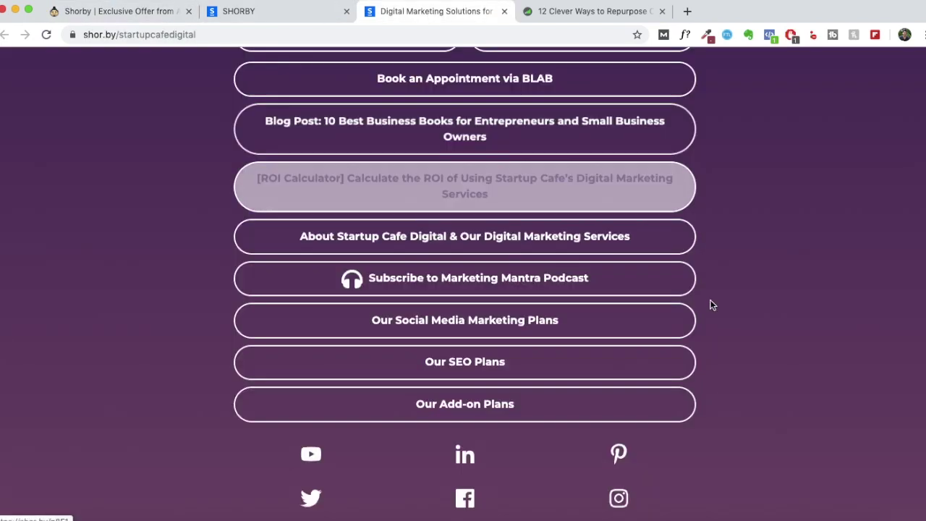
scroll(710, 304, up, 5)
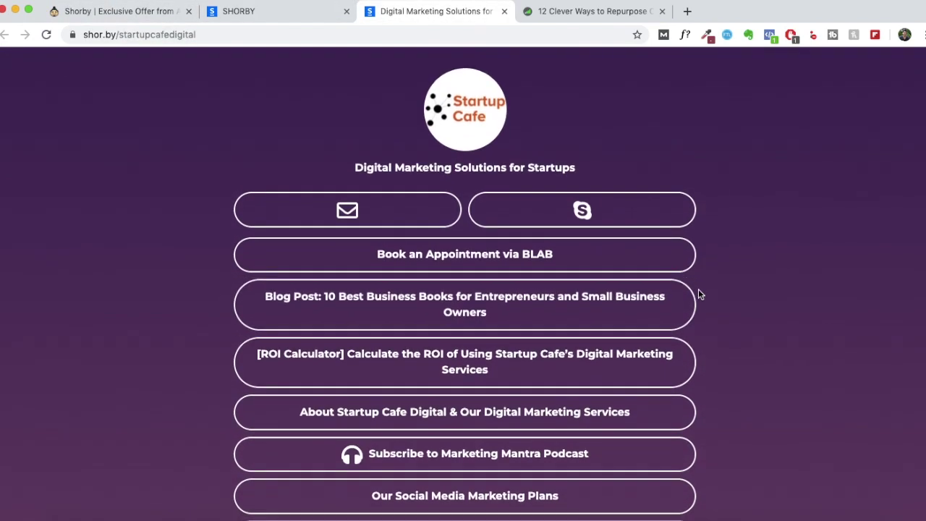
click(265, 13)
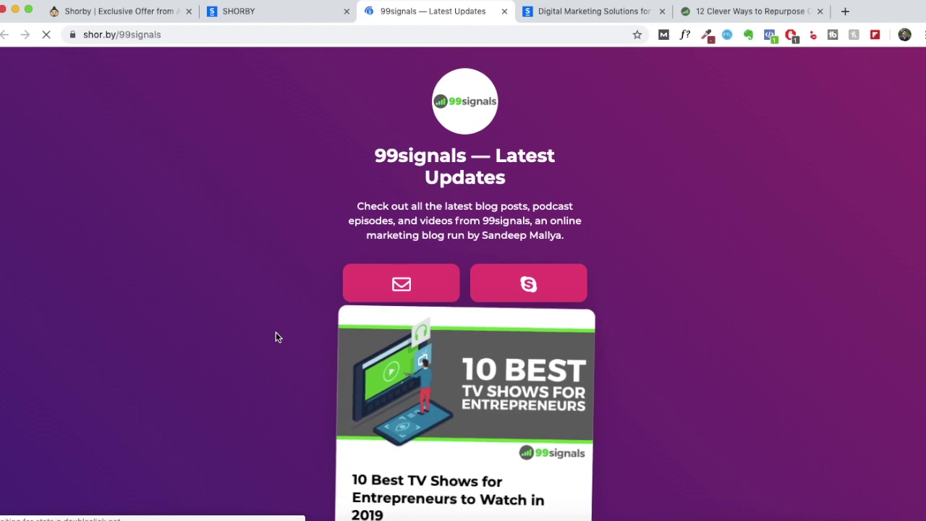
Scroll through the 99signals smart page's rich link cards
scroll(276, 333, down, 3)
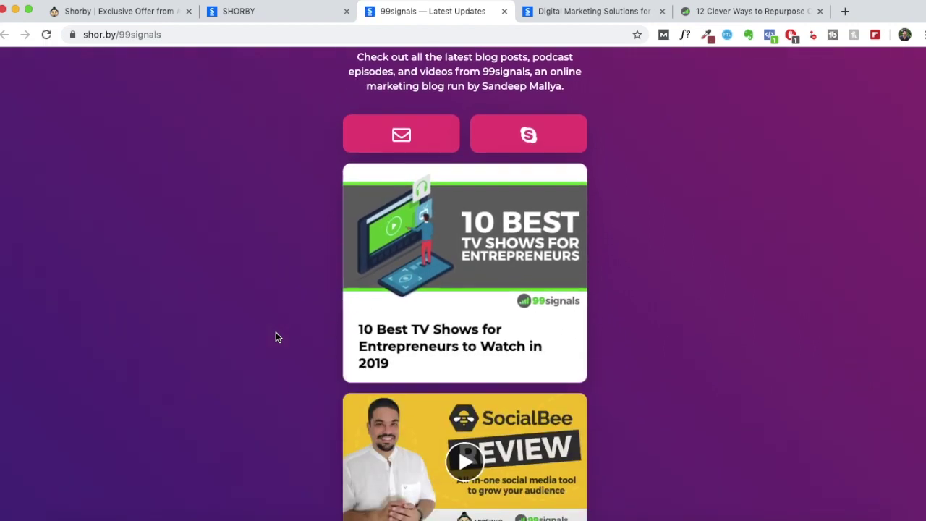
scroll(276, 337, down, 3)
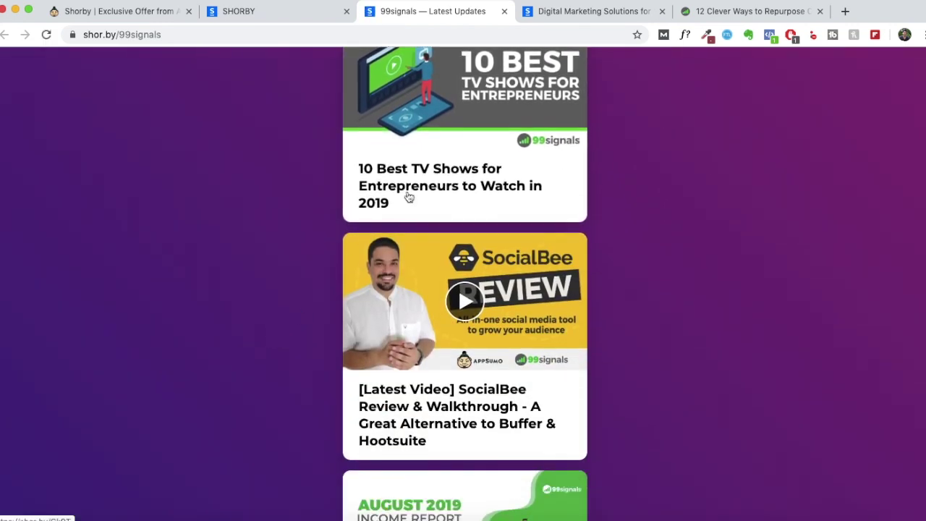
scroll(485, 189, down, 3)
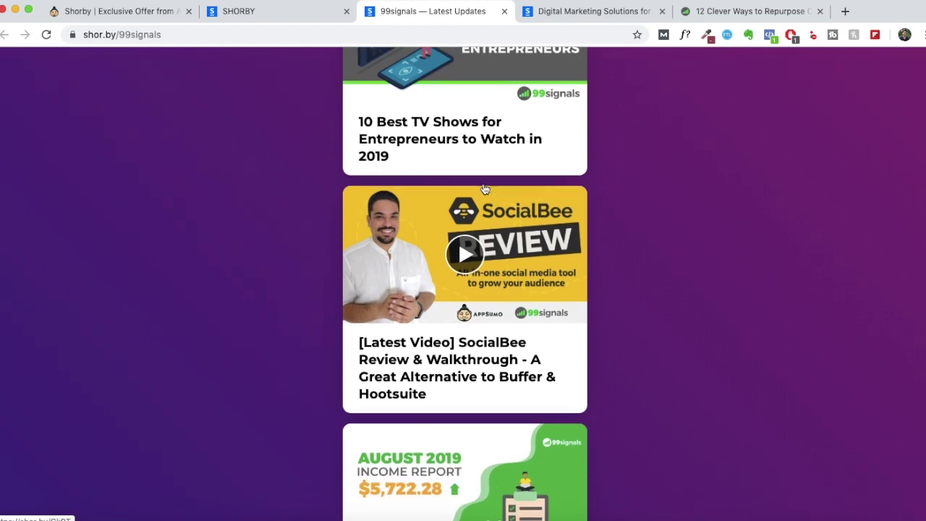
scroll(467, 275, down, 10)
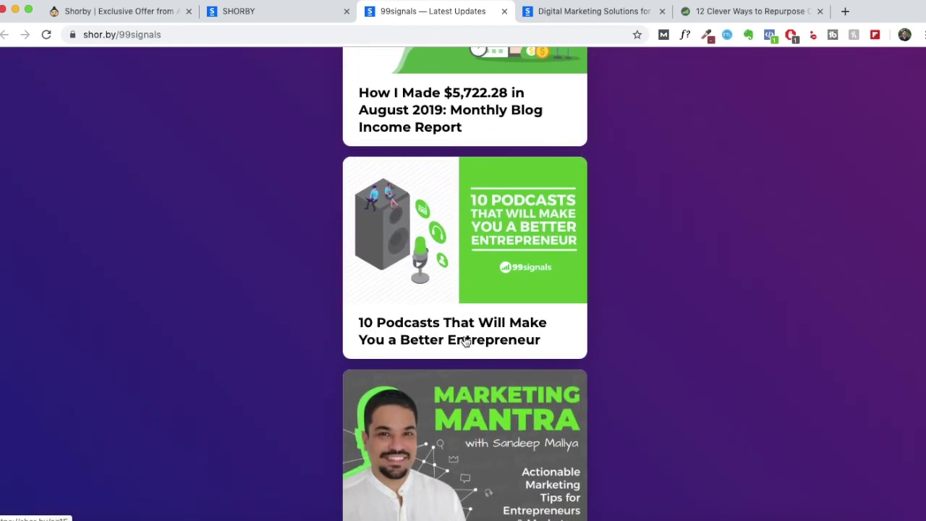
scroll(466, 342, down, 5)
scroll(466, 341, up, 18)
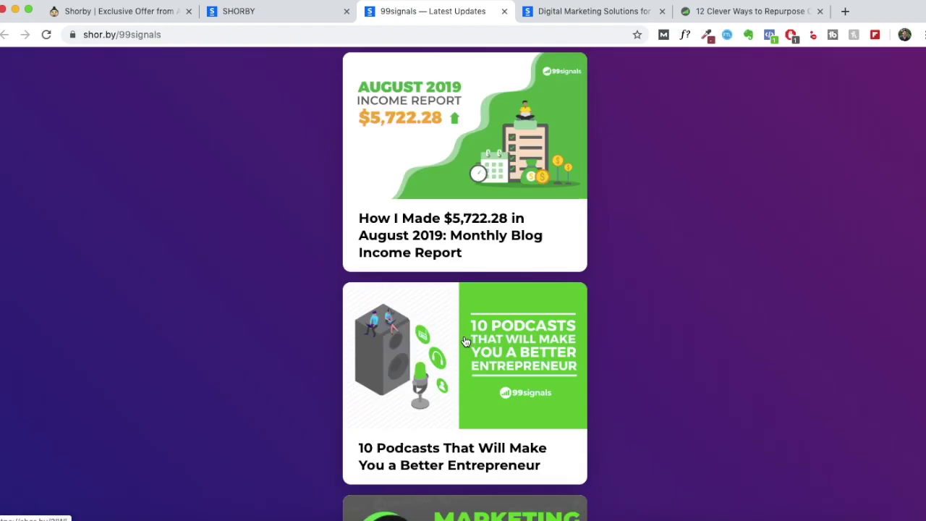
Compare with Startup Cafe, scroll 99signals further, then return to the AppSumo plan comparison
click(559, 7)
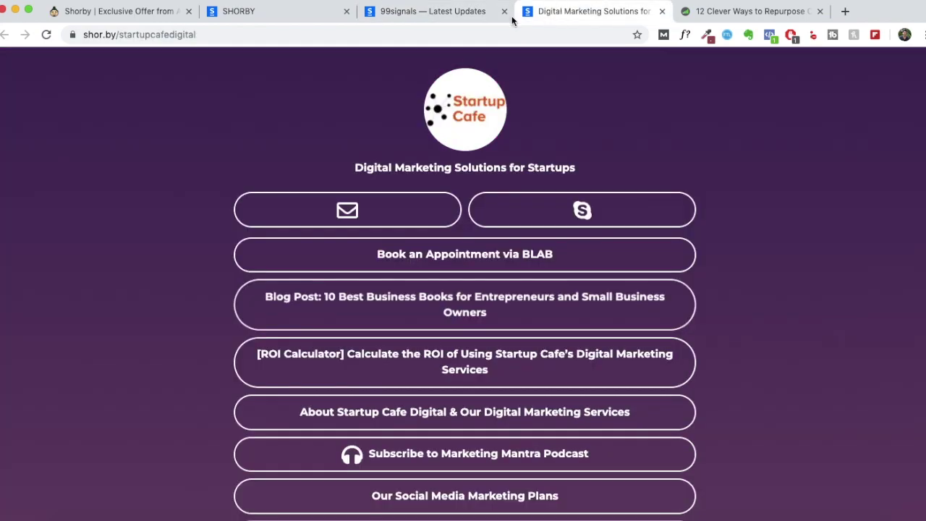
click(510, 16)
scroll(707, 309, down, 2)
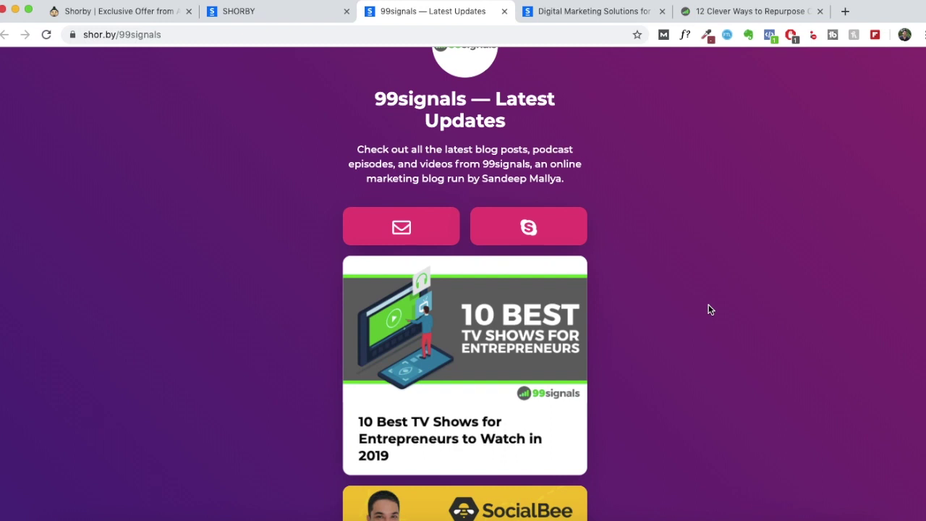
scroll(709, 310, down, 5)
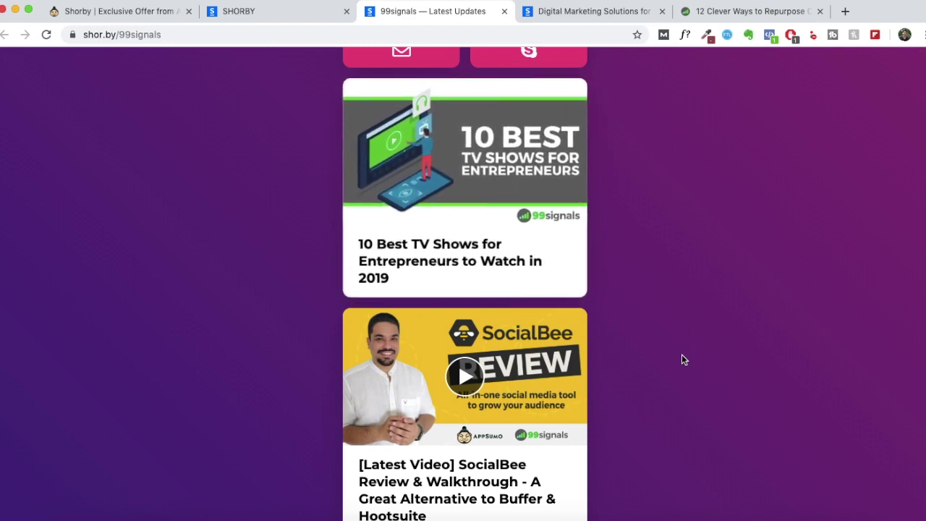
scroll(617, 304, down, 5)
scroll(618, 303, up, 6)
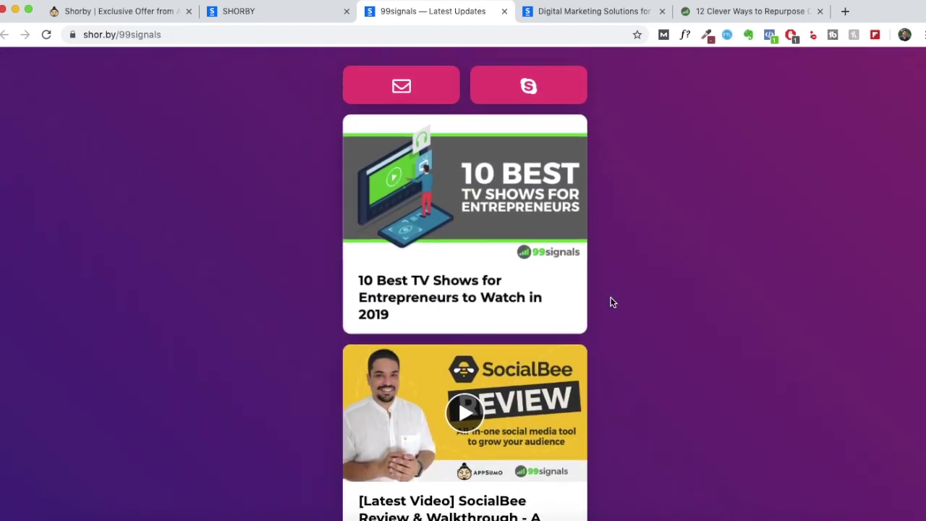
click(134, 13)
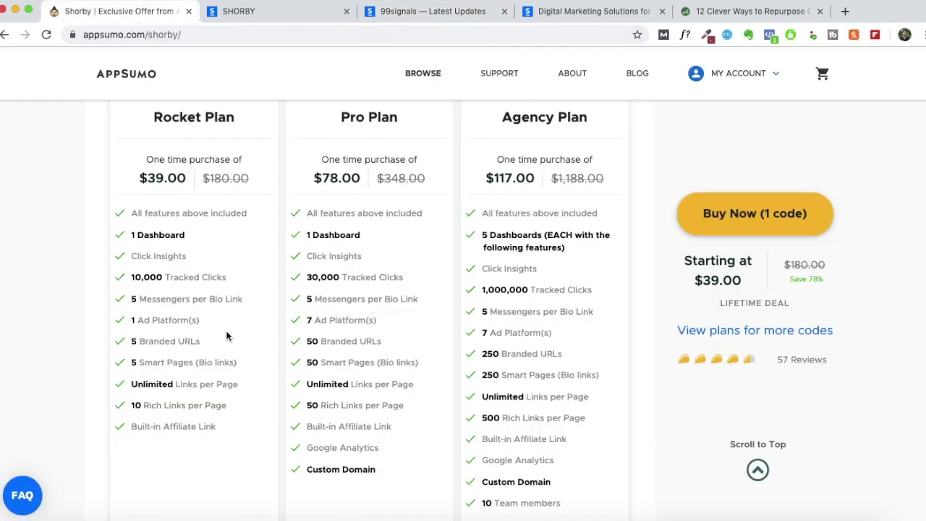
Note the Rocket Plan's 10 Rich Links per Page limit, then scroll the 99signals and Startup Cafe examples
drag(229, 405, 131, 405)
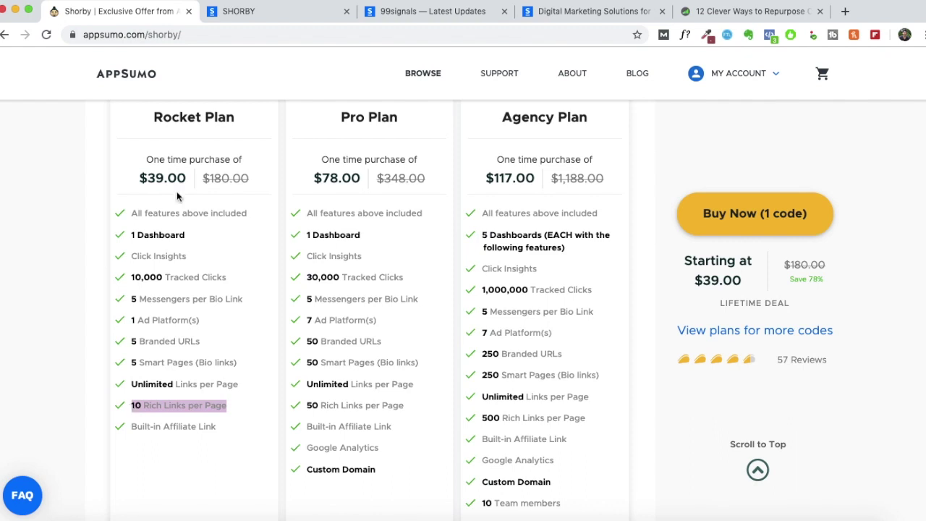
click(149, 178)
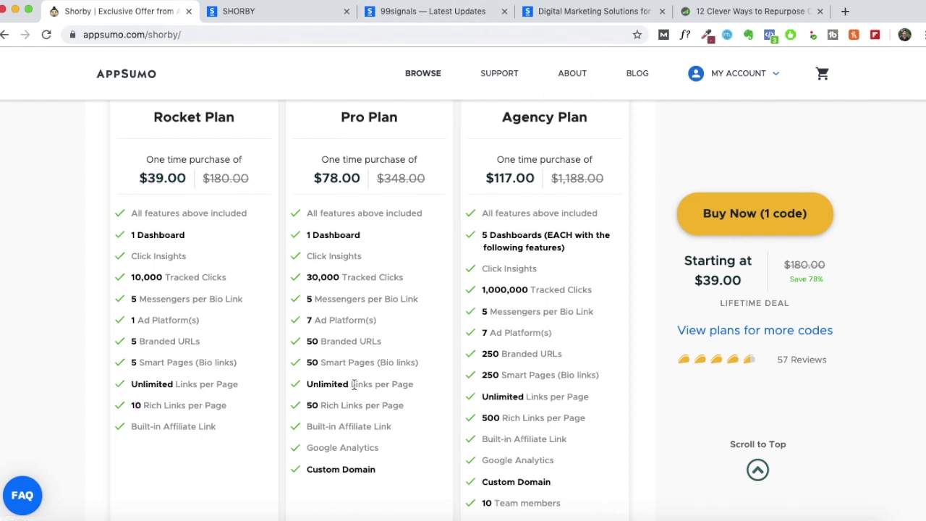
click(474, 18)
scroll(671, 291, down, 10)
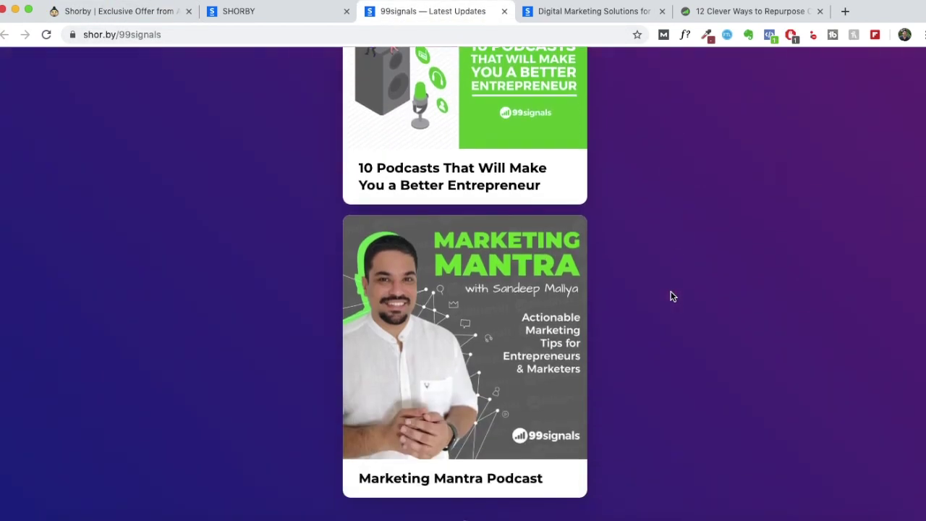
click(586, 11)
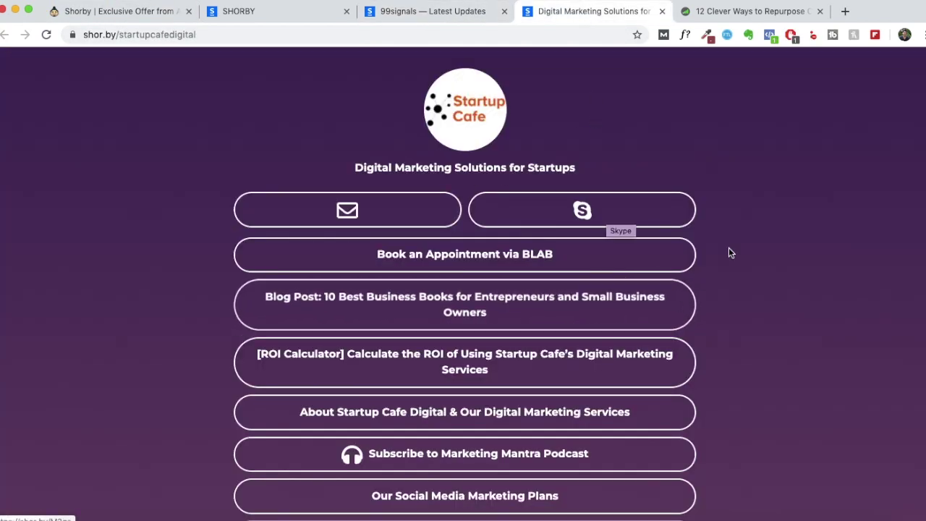
scroll(724, 232, down, 3)
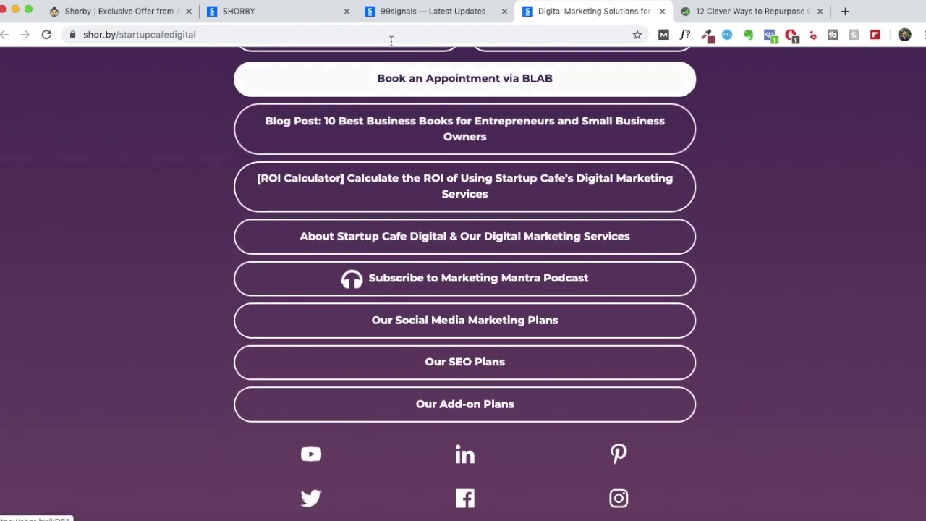
Scroll up and down through the 99signals example page's cards
click(400, 14)
scroll(420, 316, down, 2)
scroll(420, 316, up, 8)
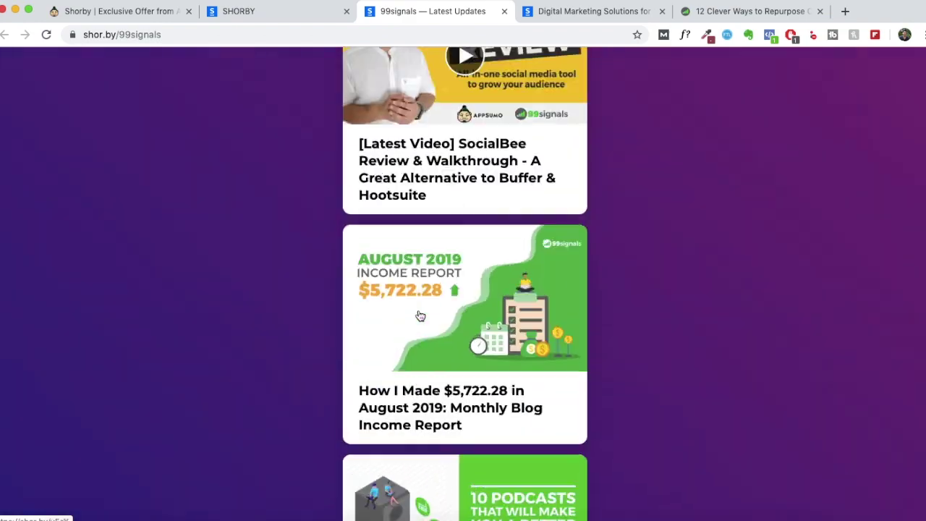
scroll(420, 317, up, 10)
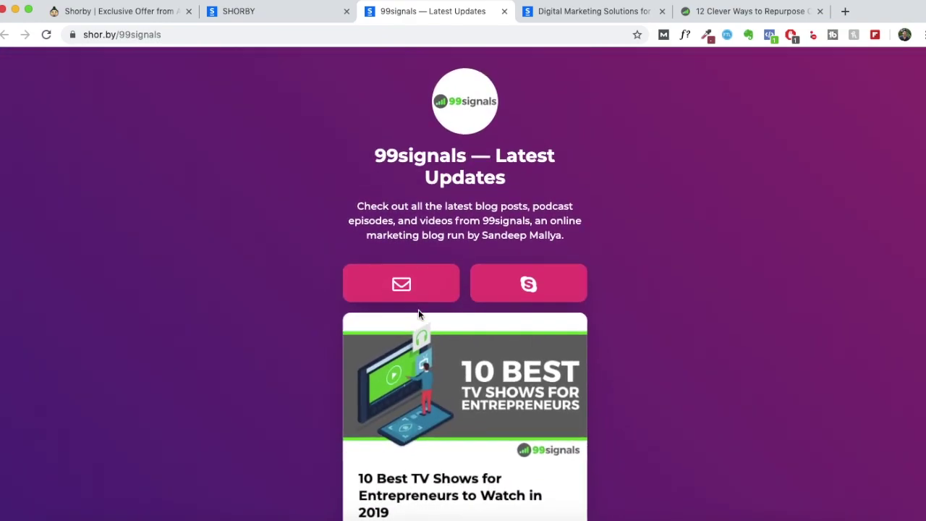
scroll(251, 299, down, 15)
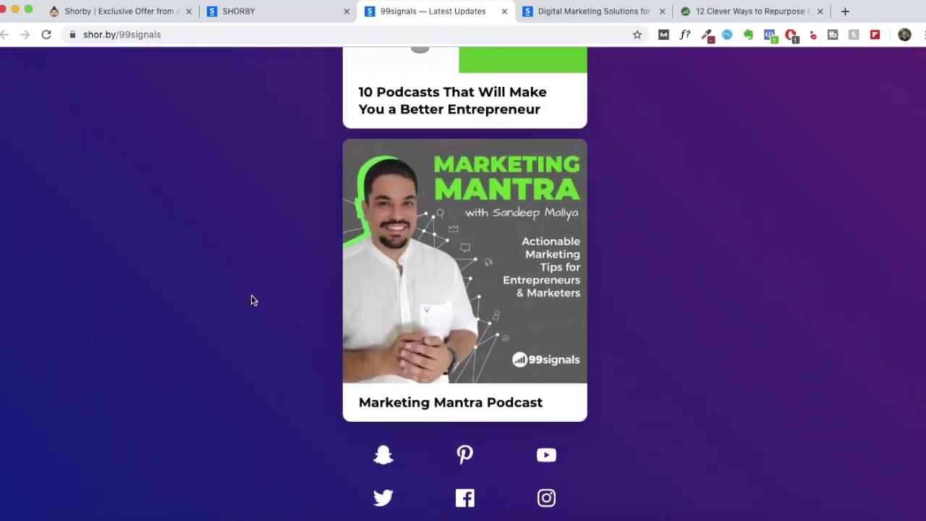
scroll(658, 380, up, 14)
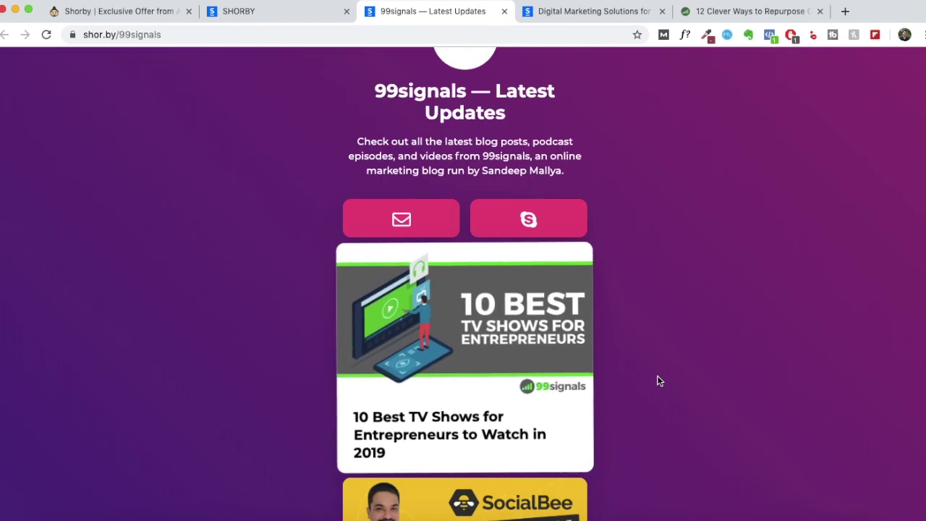
scroll(658, 381, up, 2)
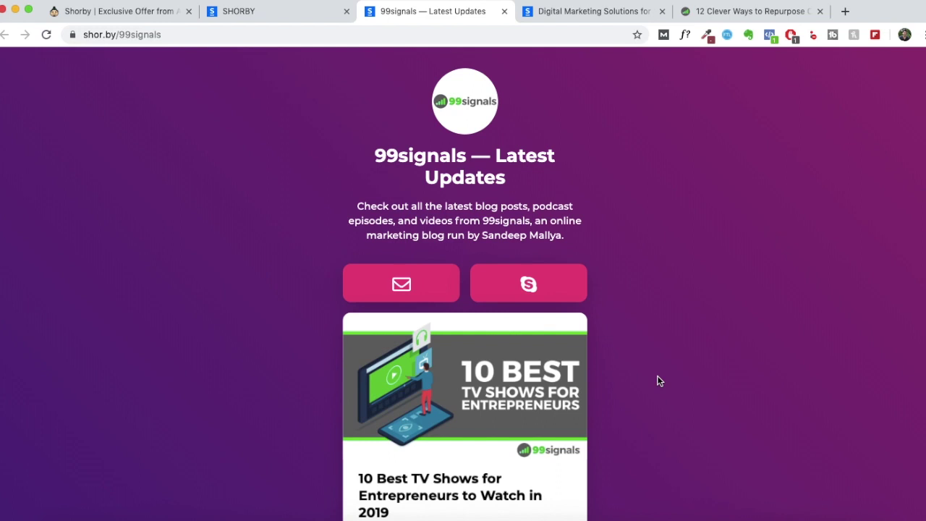
scroll(658, 381, down, 5)
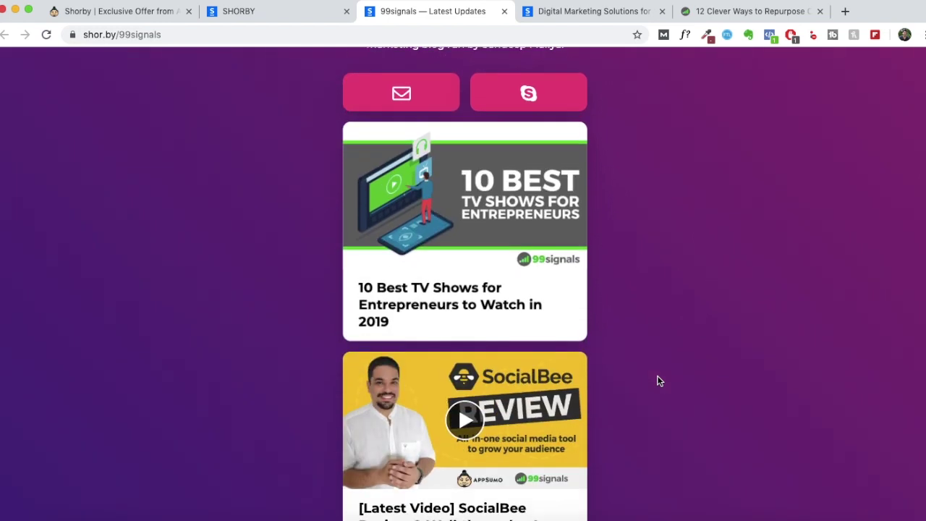
scroll(658, 381, down, 1)
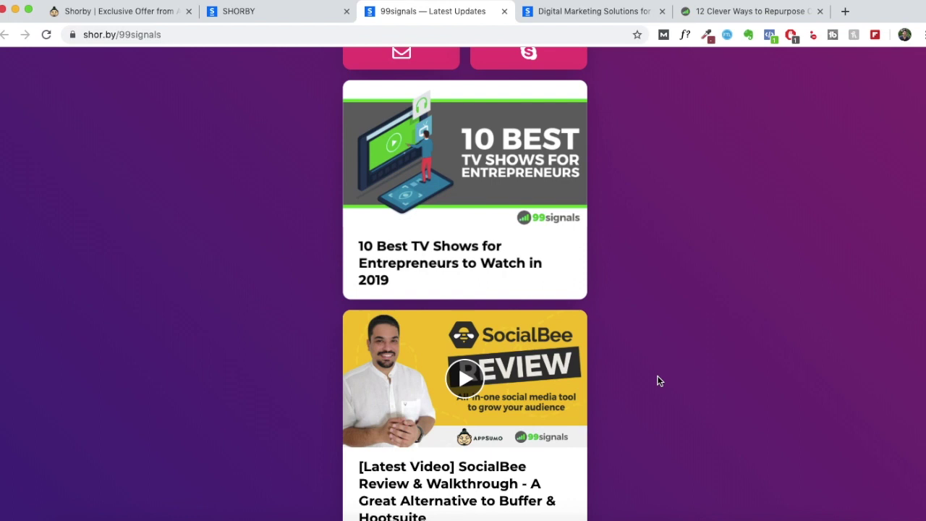
scroll(658, 381, down, 1)
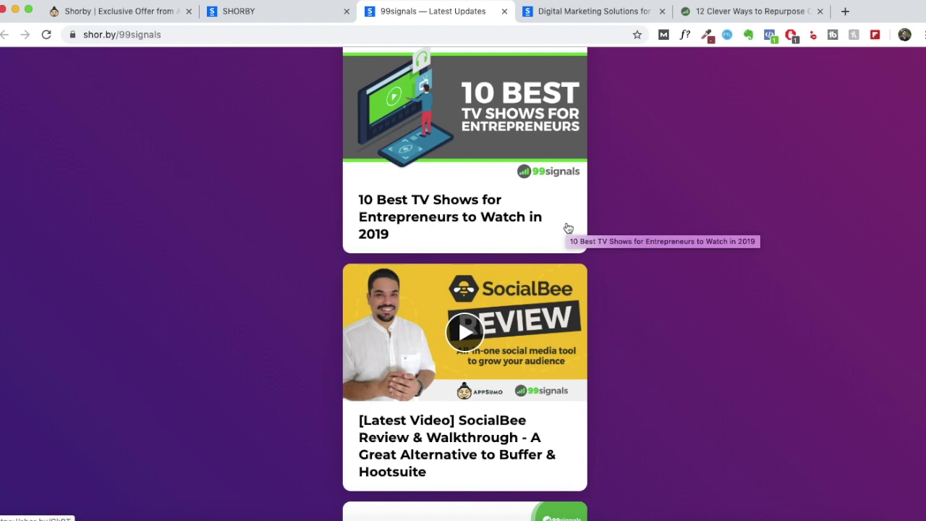
Close the 99signals and Startup Cafe example tabs to get back to the link dashboard
click(571, 11)
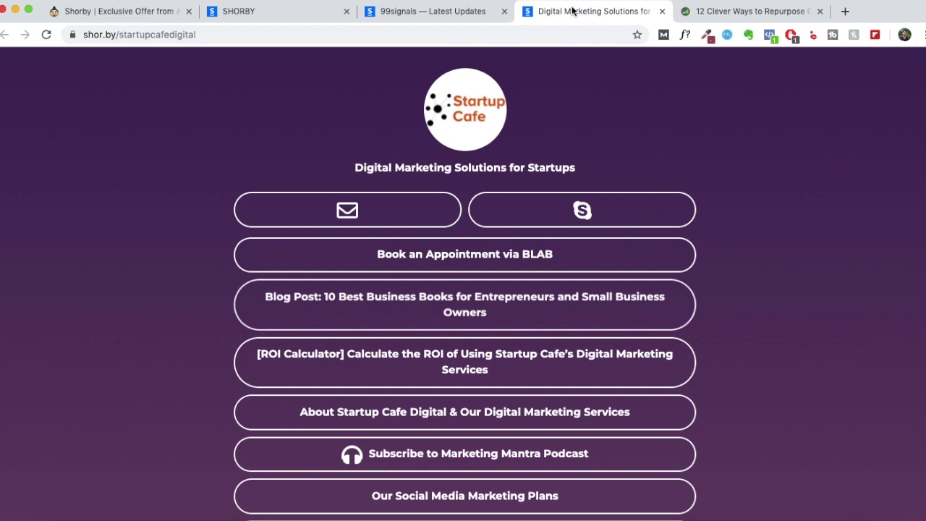
click(310, 13)
click(479, 18)
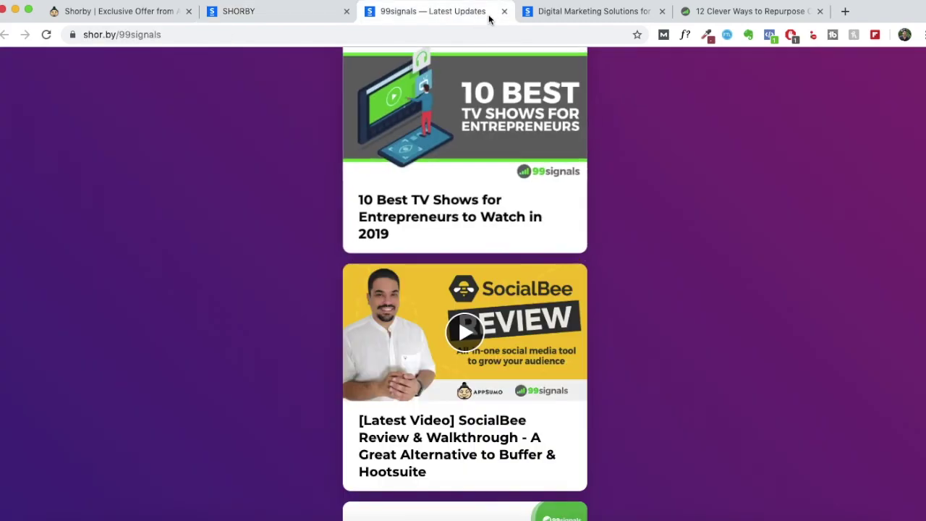
click(503, 12)
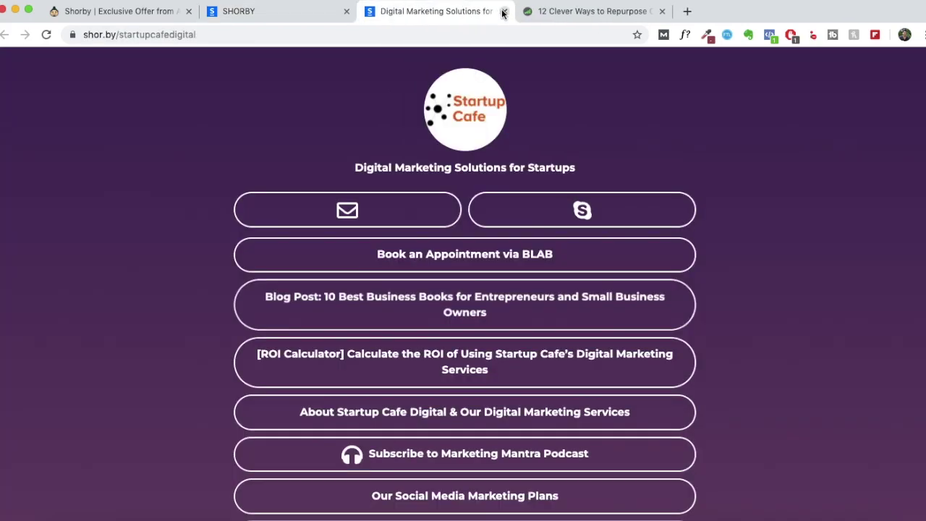
click(504, 12)
Create a new smart page from the dashboard's Create menu
click(283, 13)
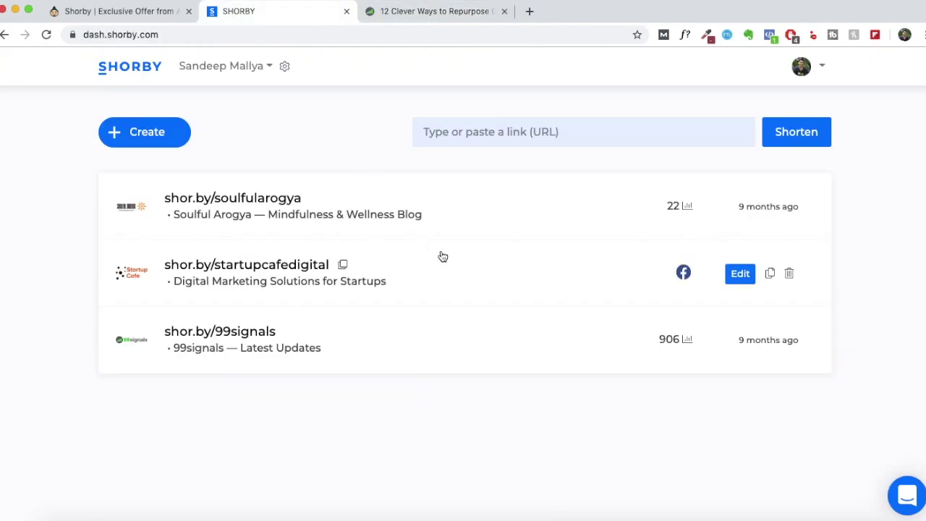
click(144, 137)
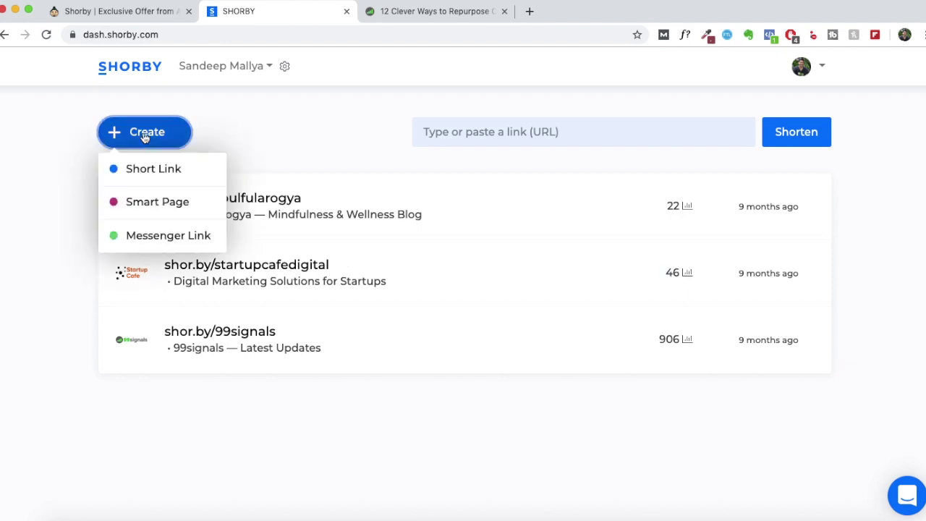
click(149, 210)
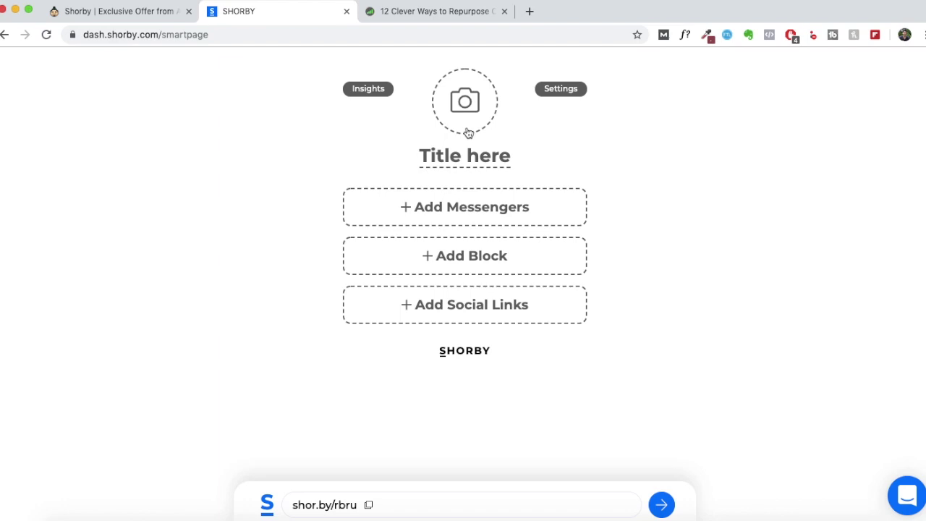
Look over the messenger contact settings without changes, then add a new link block
click(470, 209)
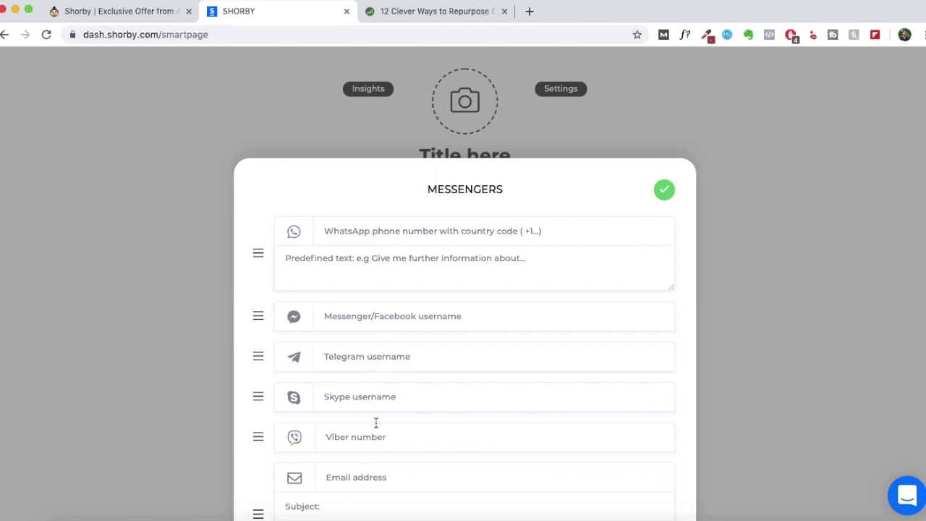
scroll(376, 423, down, 3)
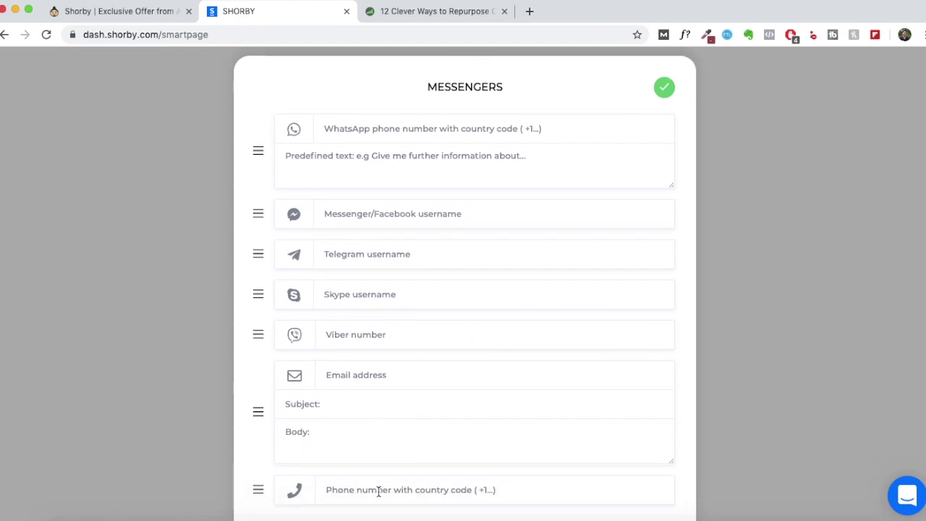
scroll(377, 492, up, 3)
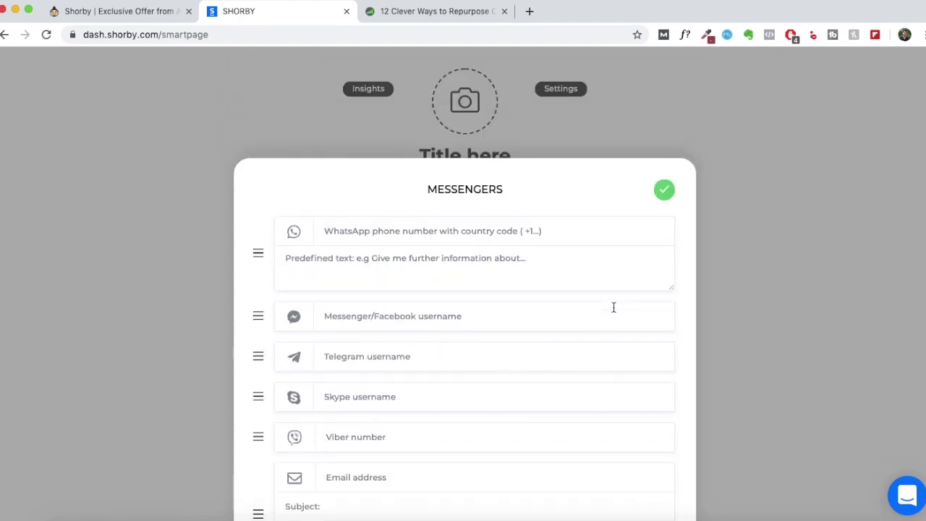
click(561, 147)
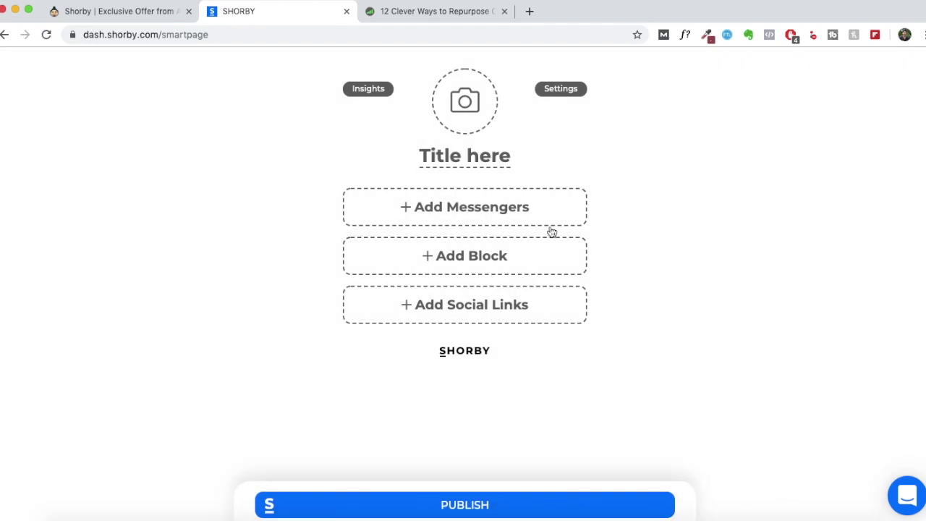
click(501, 255)
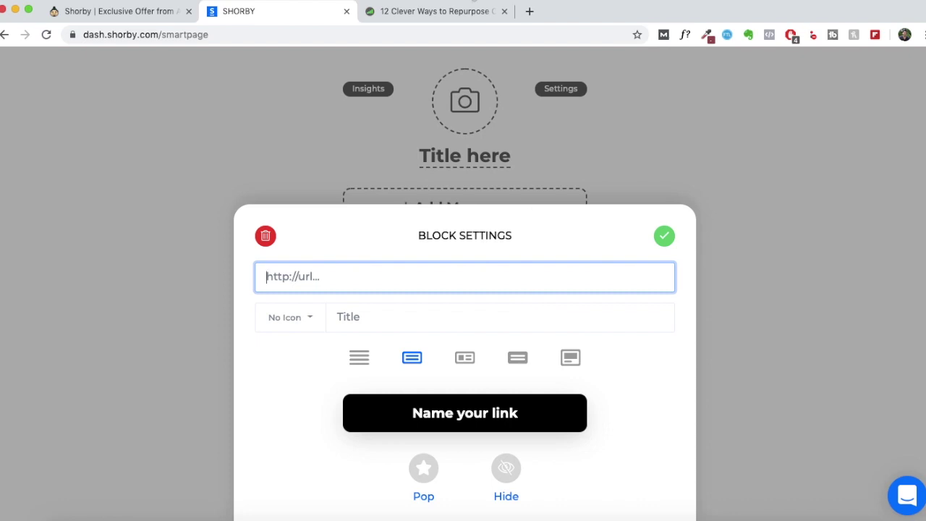
Paste the 12 Clever Ways to Repurpose Content article's address as the block's link
click(455, 14)
click(445, 33)
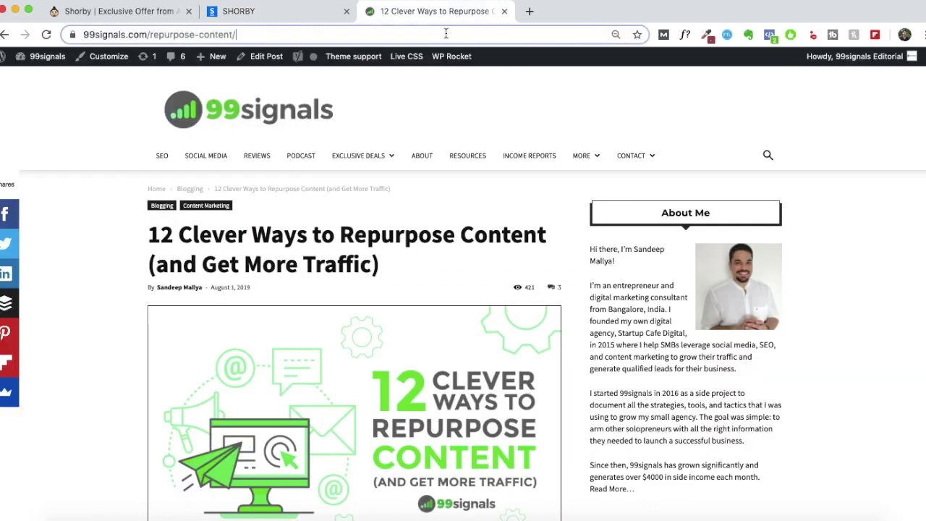
key(super+a)
key(super+c)
click(287, 12)
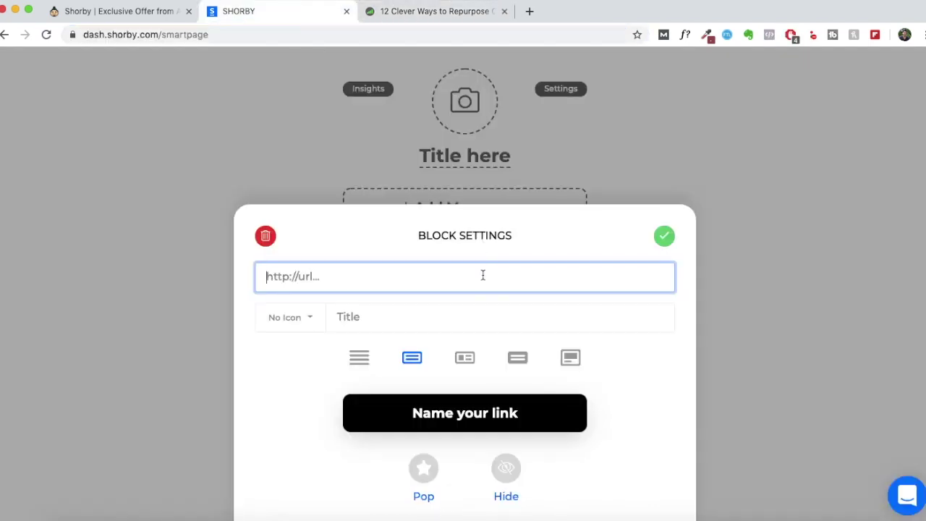
key(super+v)
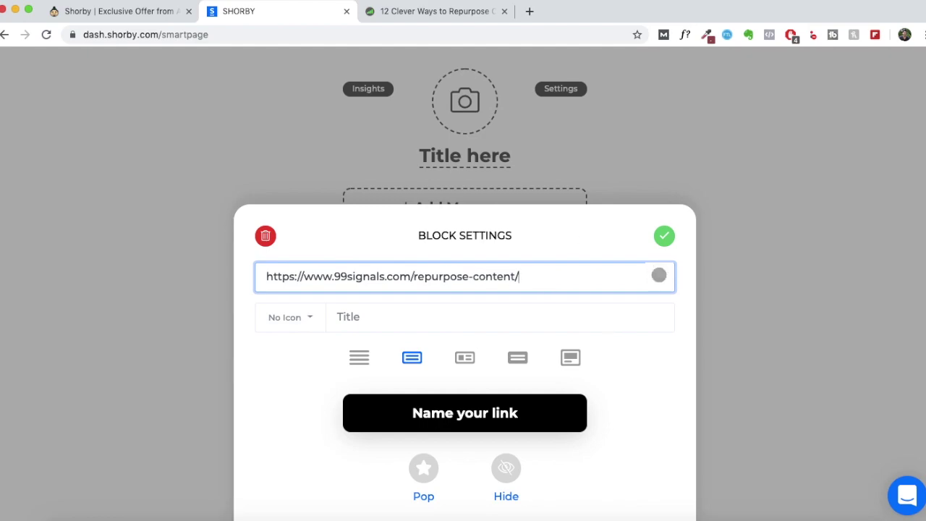
key(ctrl+Tab)
scroll(415, 241, down, 3)
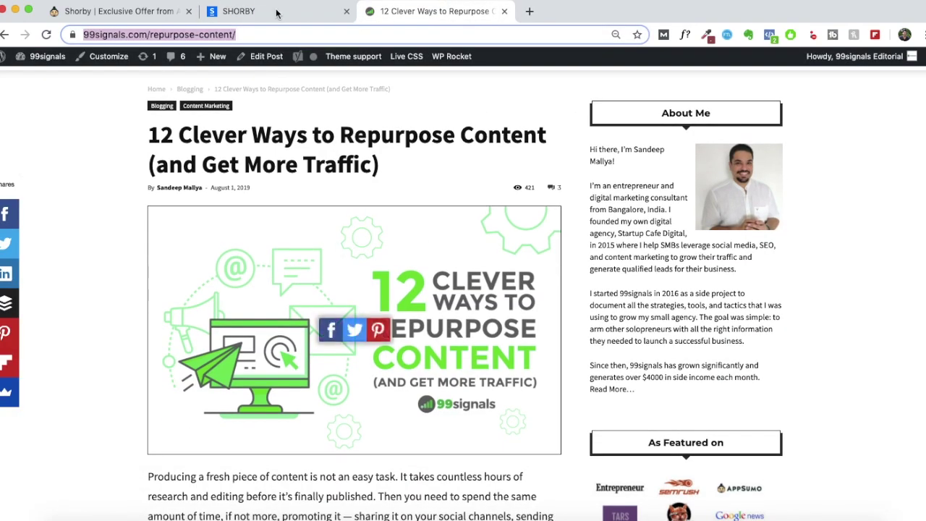
click(273, 12)
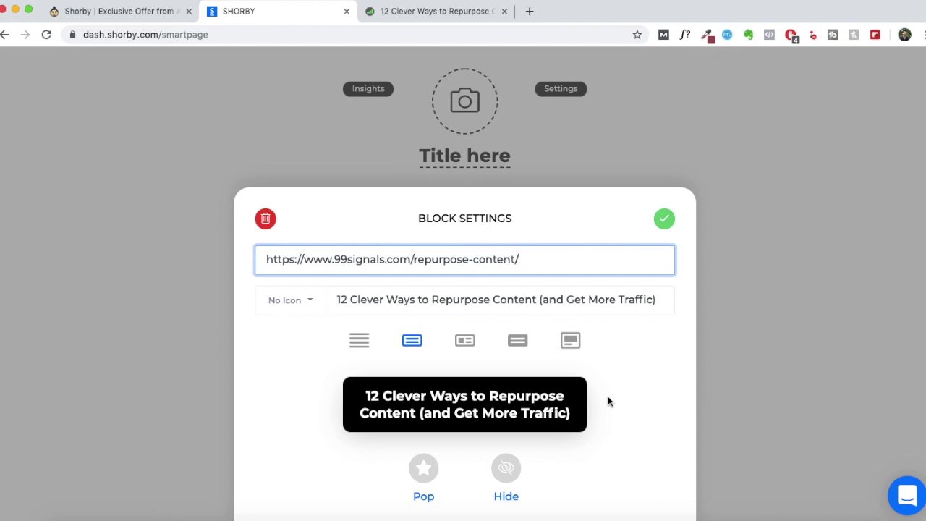
Try the block layouts, settle on the large image card, and enable Pop
click(575, 350)
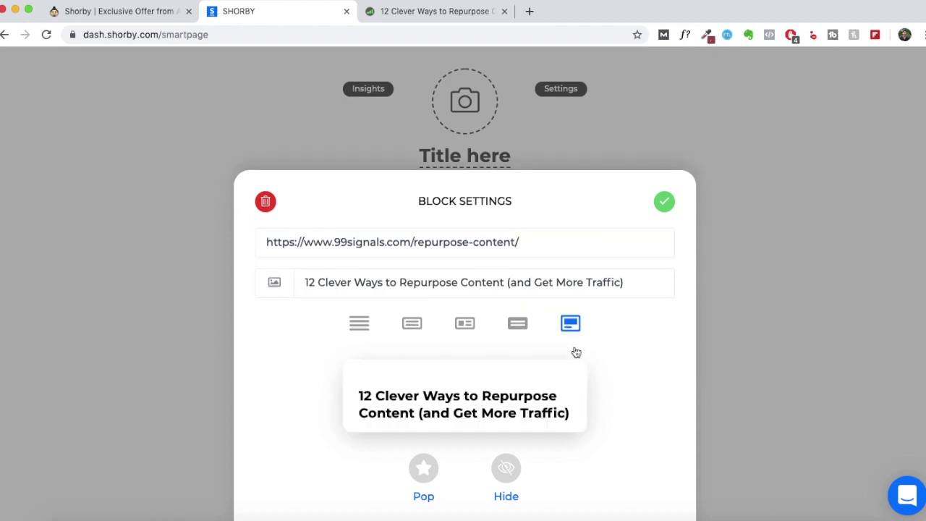
click(409, 314)
click(359, 340)
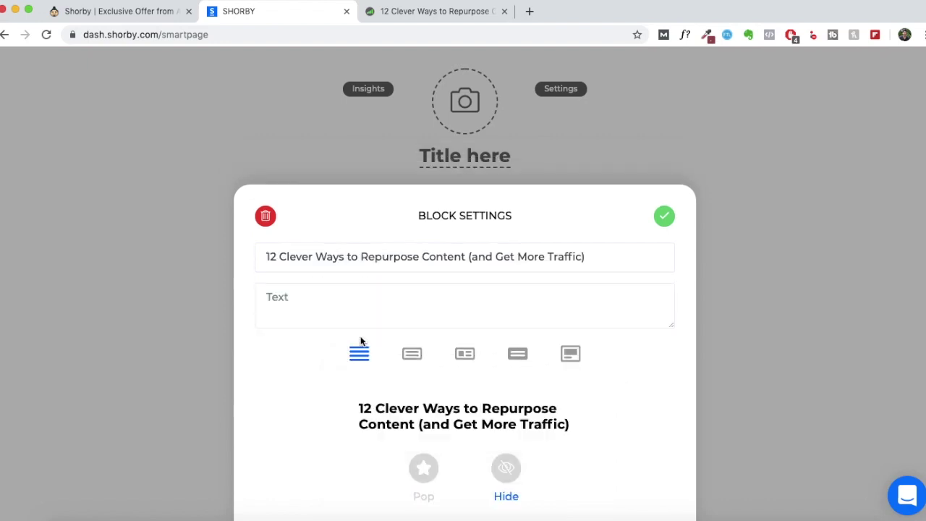
click(411, 356)
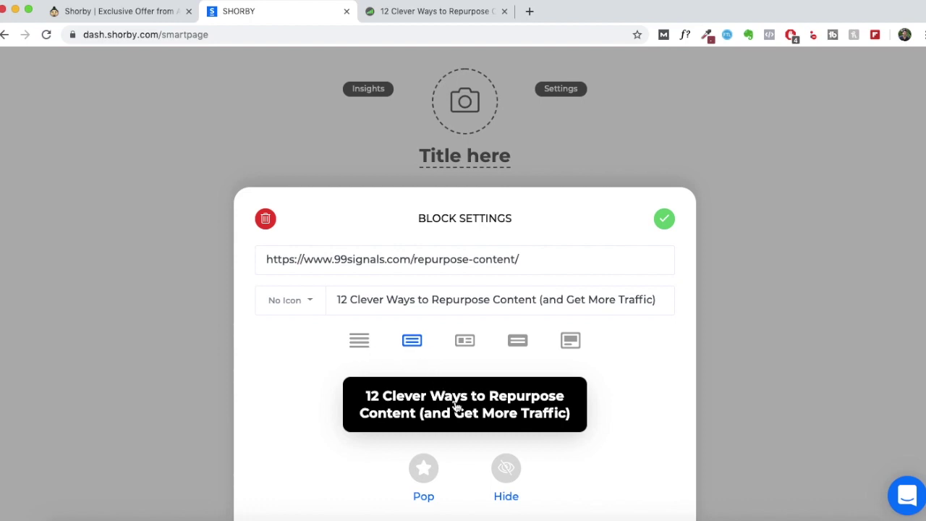
click(464, 341)
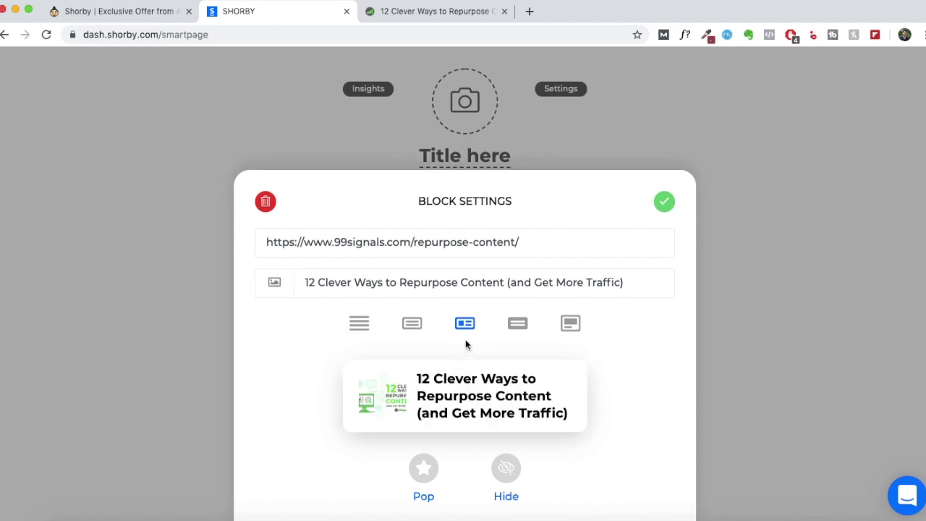
click(516, 329)
click(562, 340)
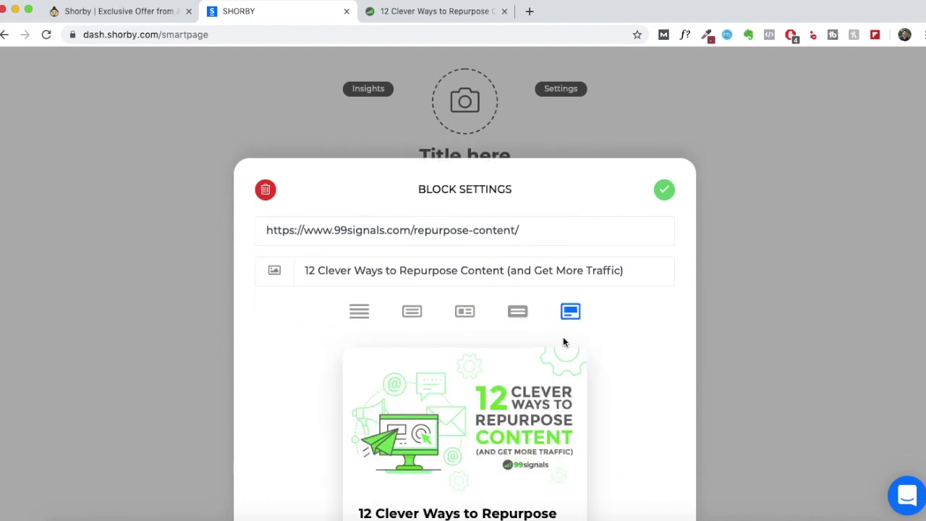
scroll(496, 428, down, 3)
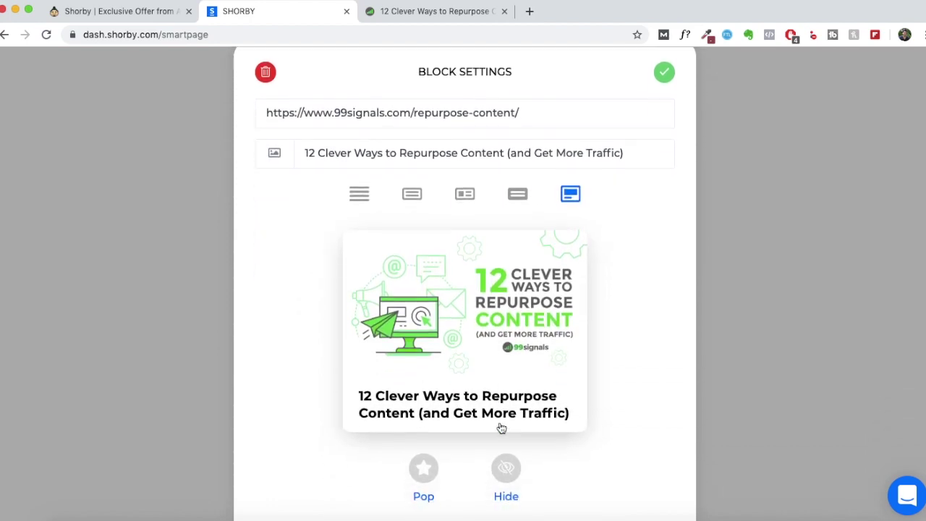
scroll(492, 427, up, 3)
scroll(505, 300, down, 3)
click(436, 474)
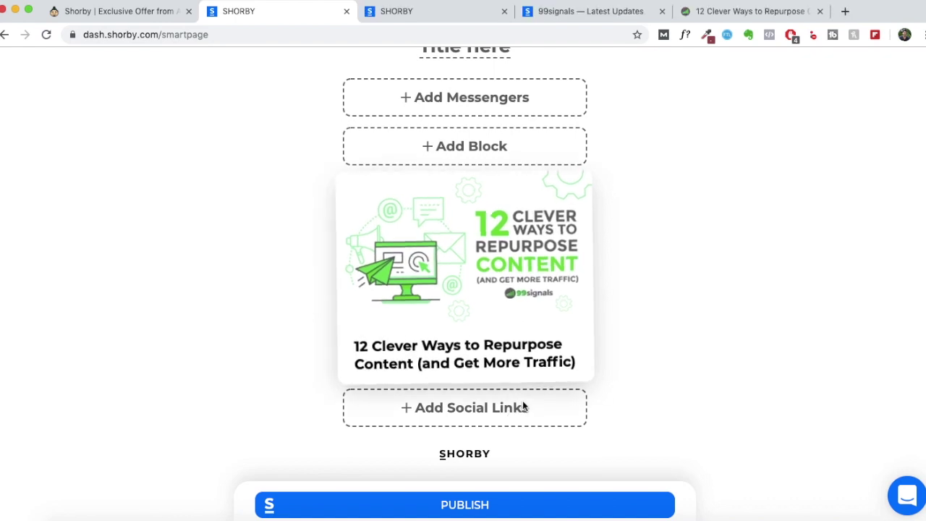
click(522, 406)
Scroll through the live shor.by/99signals page to check its content
scroll(536, 337, down, 2)
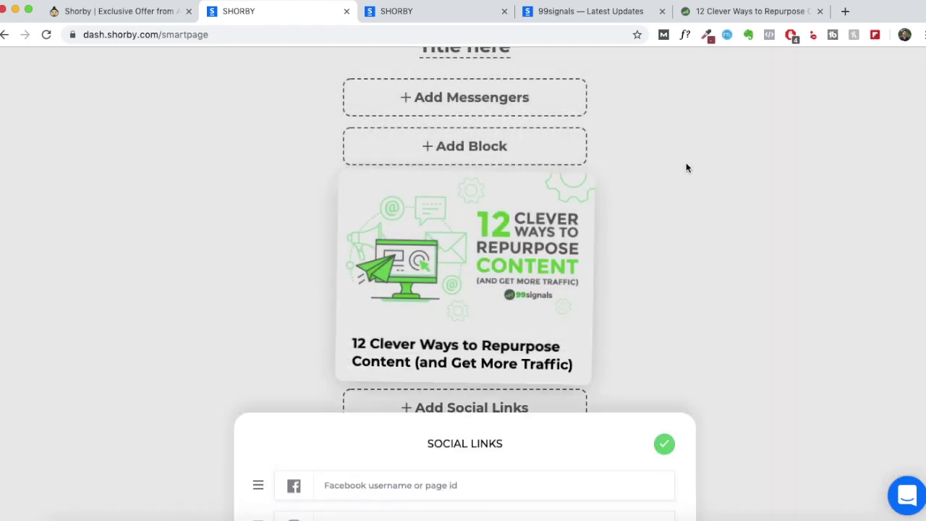
click(578, 11)
scroll(598, 288, down, 10)
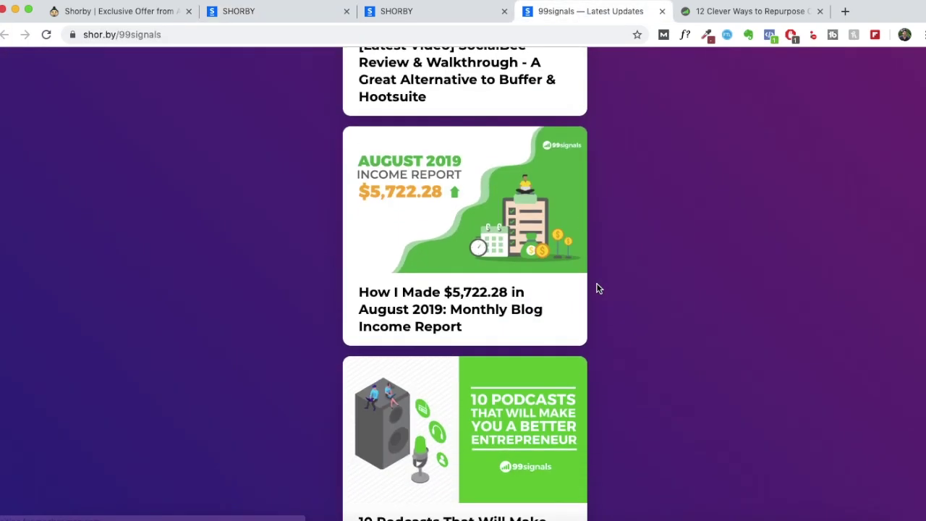
scroll(598, 288, down, 3)
key(super+2)
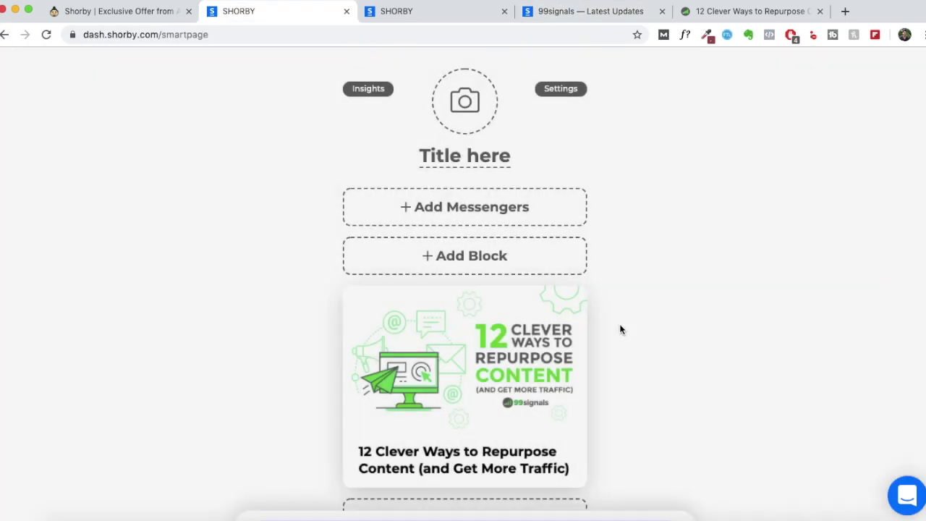
Compare the title and description settings with the live 99signals description, then open its editor
click(465, 166)
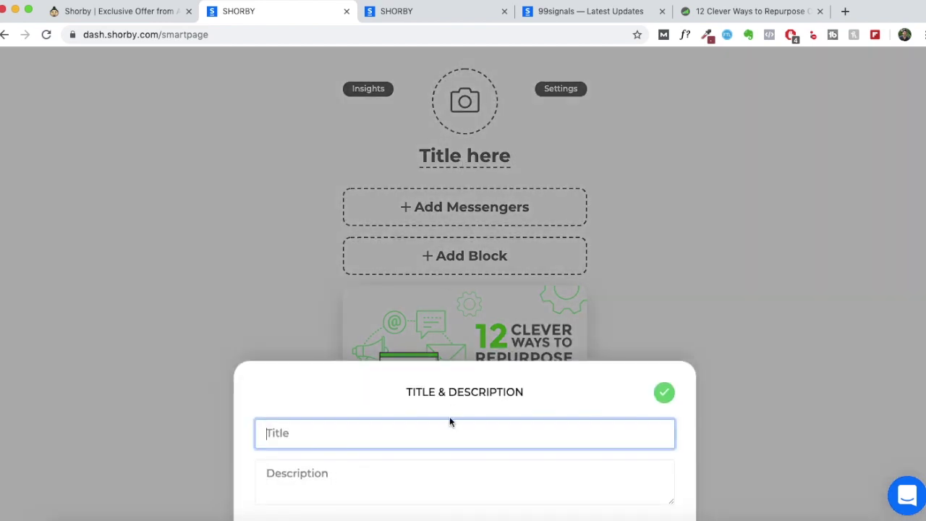
click(432, 479)
click(472, 25)
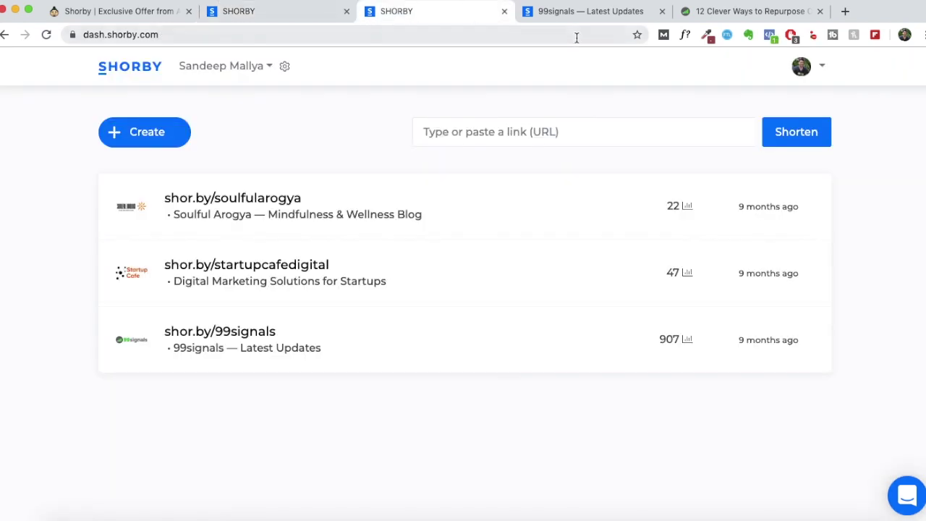
click(576, 11)
drag(570, 236, 514, 206)
click(376, 22)
click(319, 20)
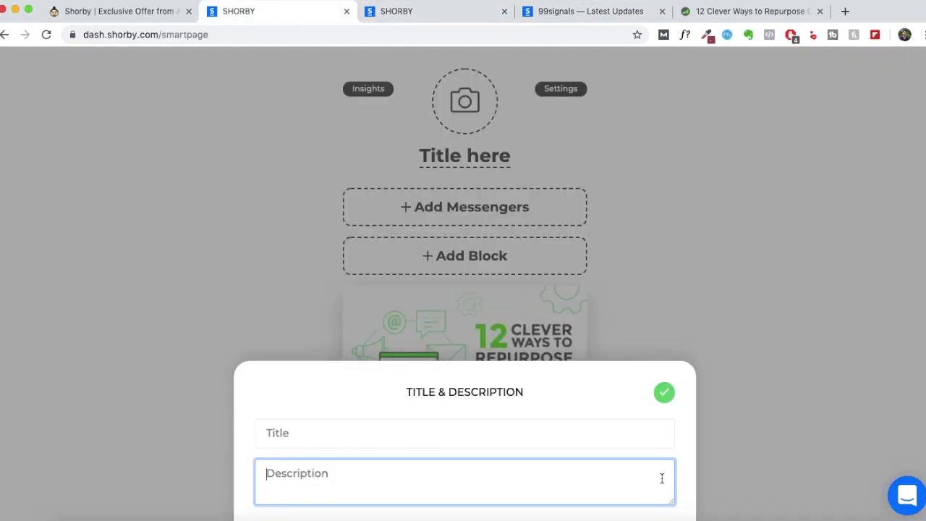
click(427, 11)
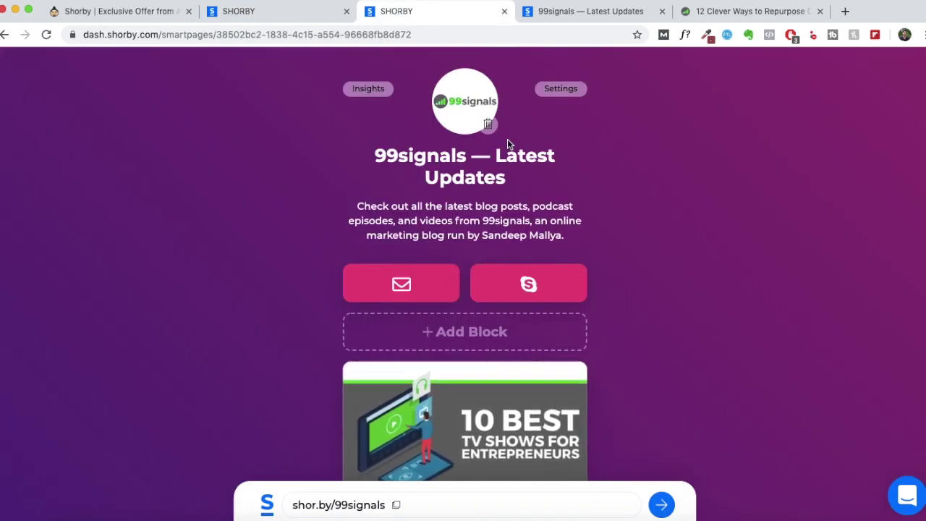
Open Settings & Style and preview the theme swatches, from pink through green
click(564, 93)
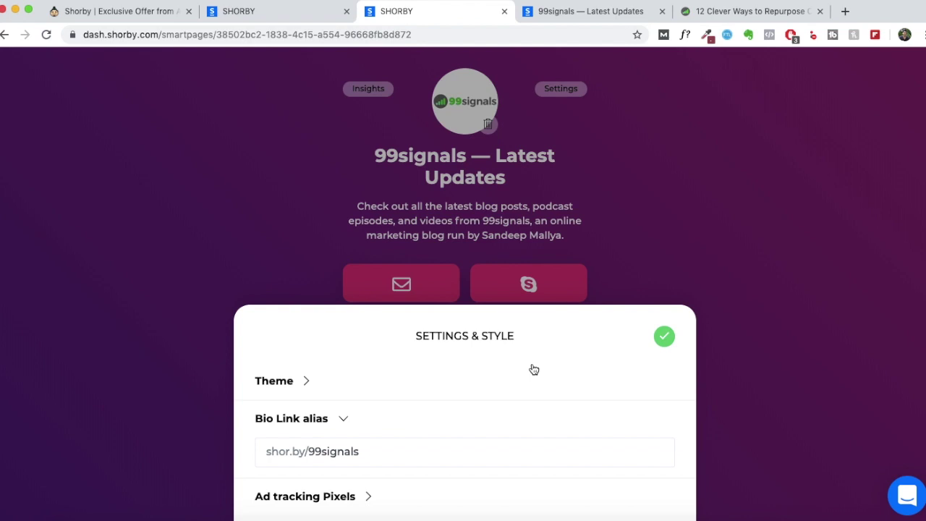
click(384, 381)
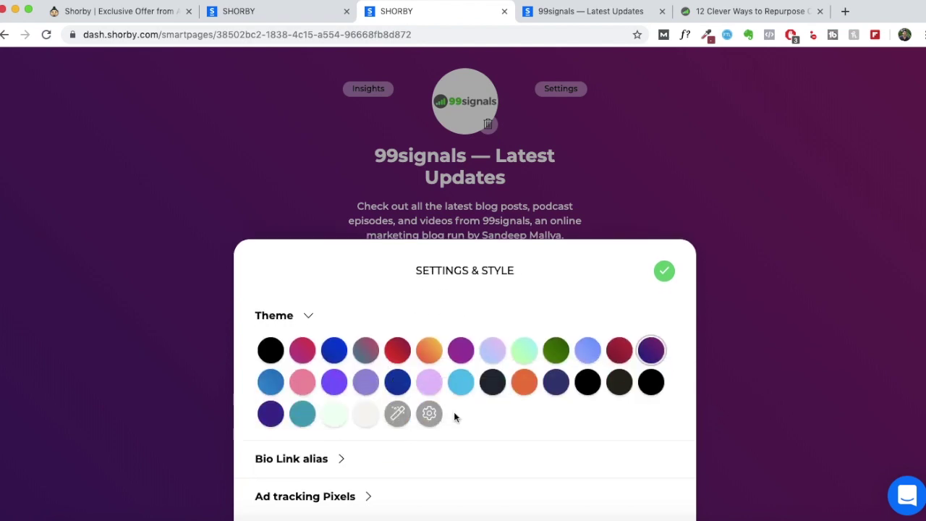
click(303, 352)
click(334, 351)
click(371, 352)
click(397, 353)
click(431, 354)
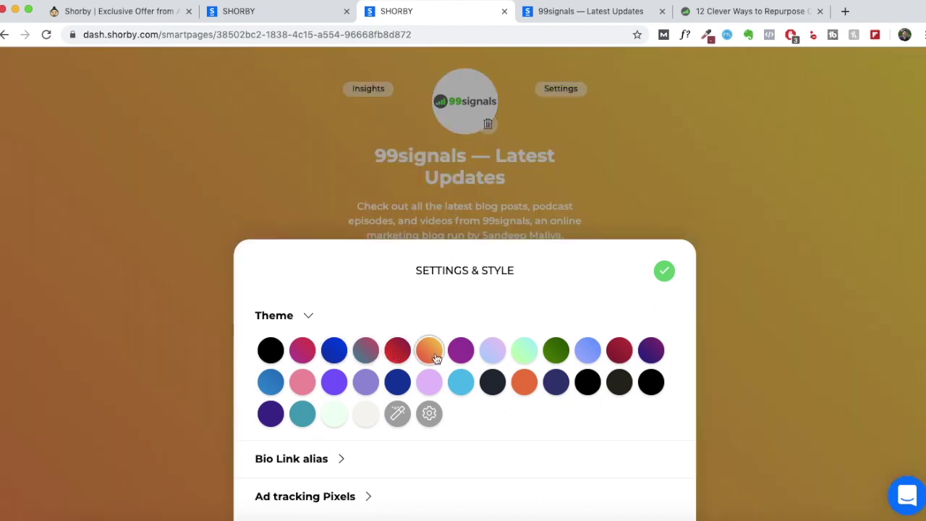
click(462, 357)
click(489, 354)
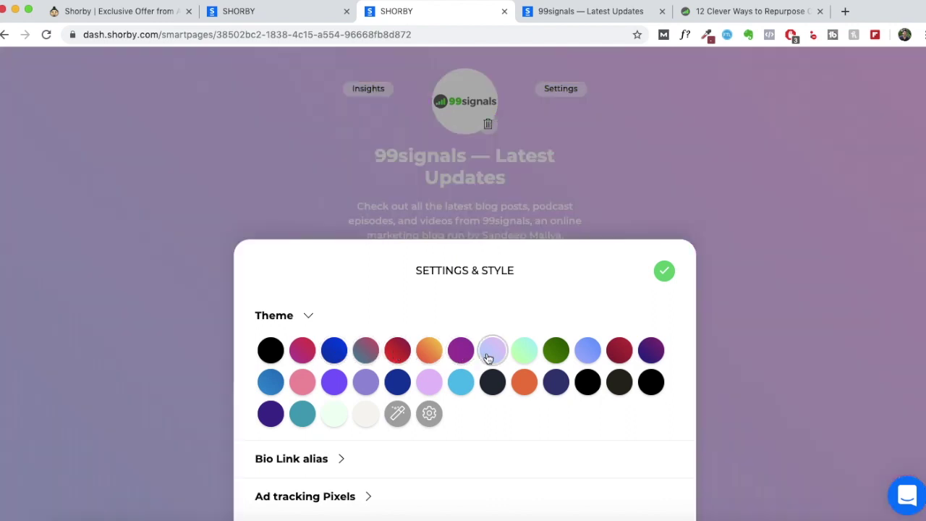
click(552, 357)
Keep the purple theme and start adding a pixel list under Ad tracking Pixels
click(429, 413)
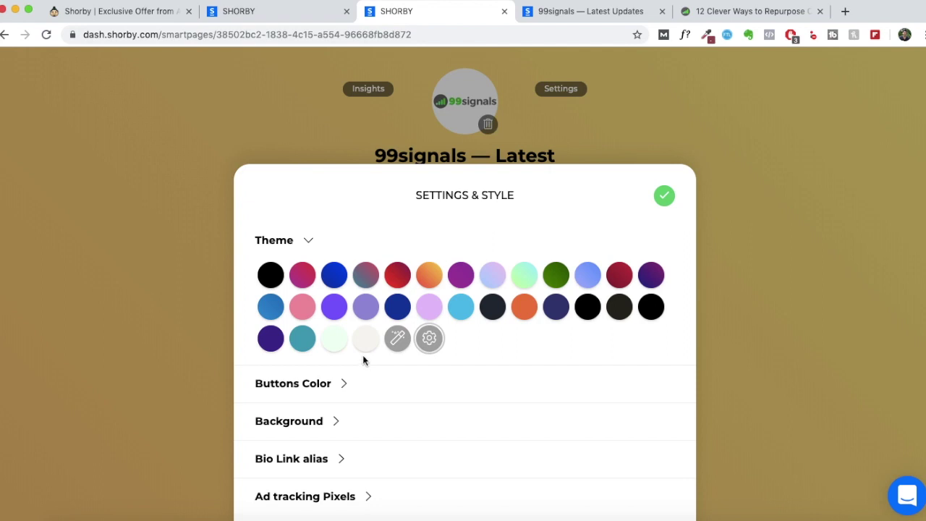
click(365, 387)
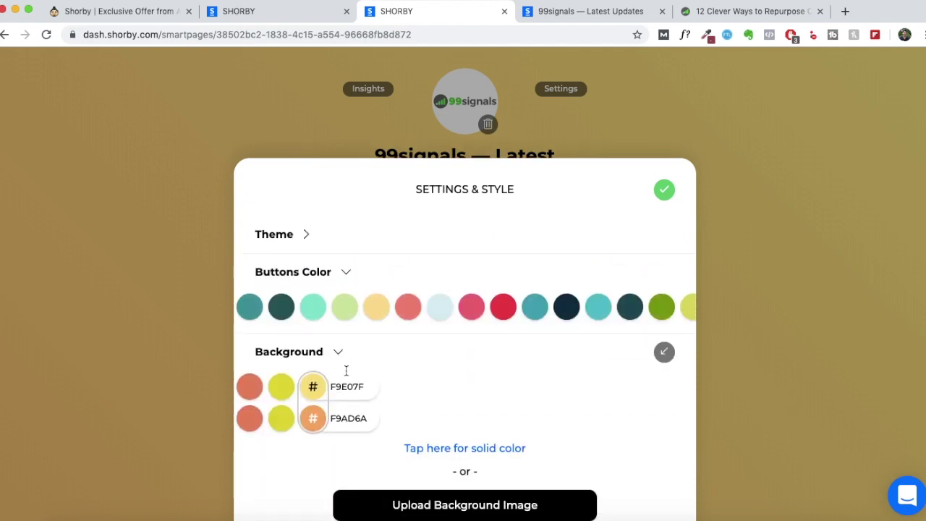
click(366, 242)
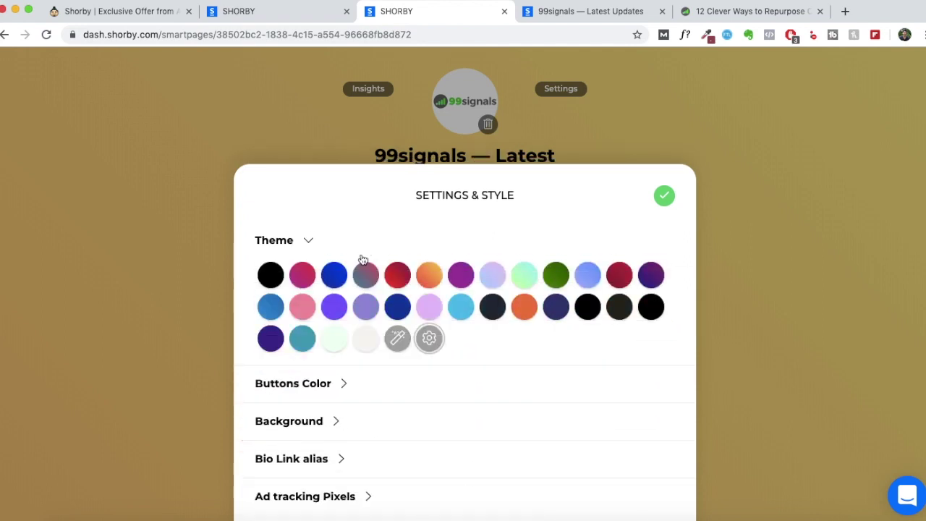
click(364, 454)
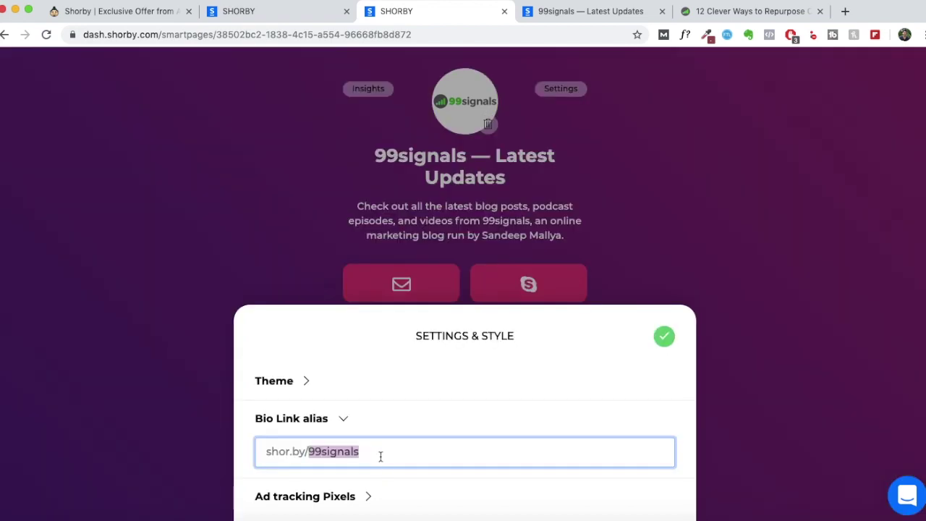
click(394, 487)
click(344, 474)
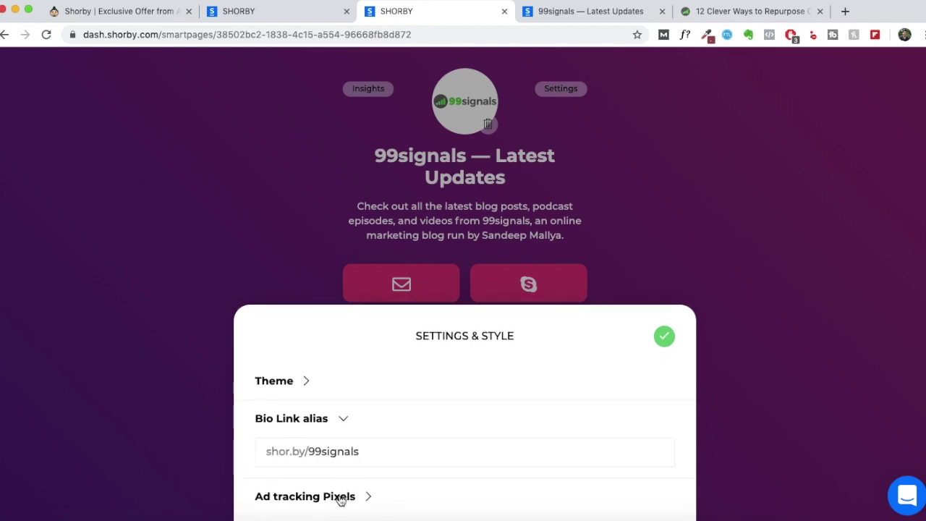
click(341, 497)
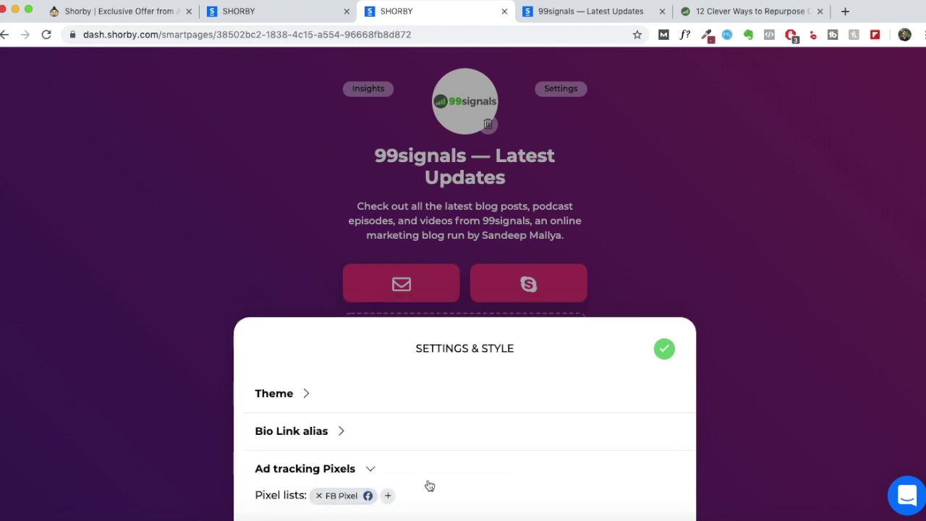
click(388, 498)
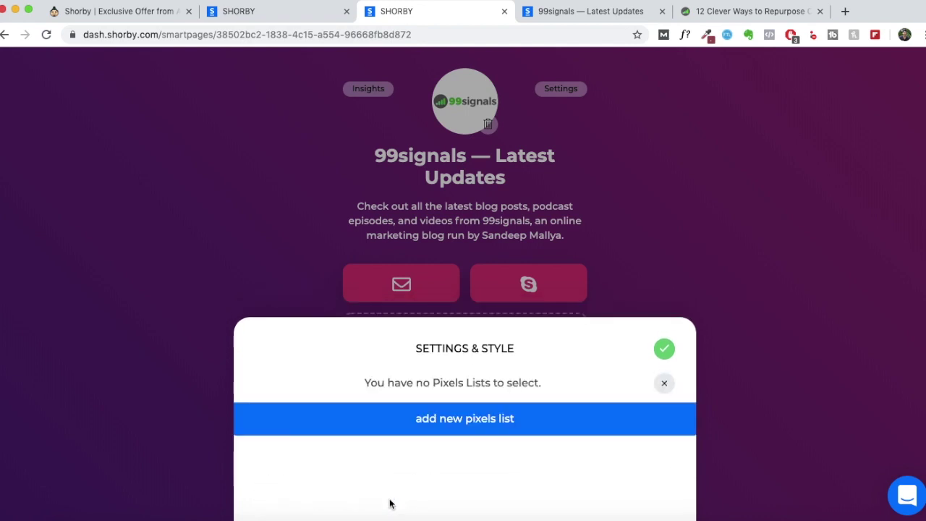
Check Facebook as the pixel platform, close the new list dialog, and confirm the page settings
click(475, 420)
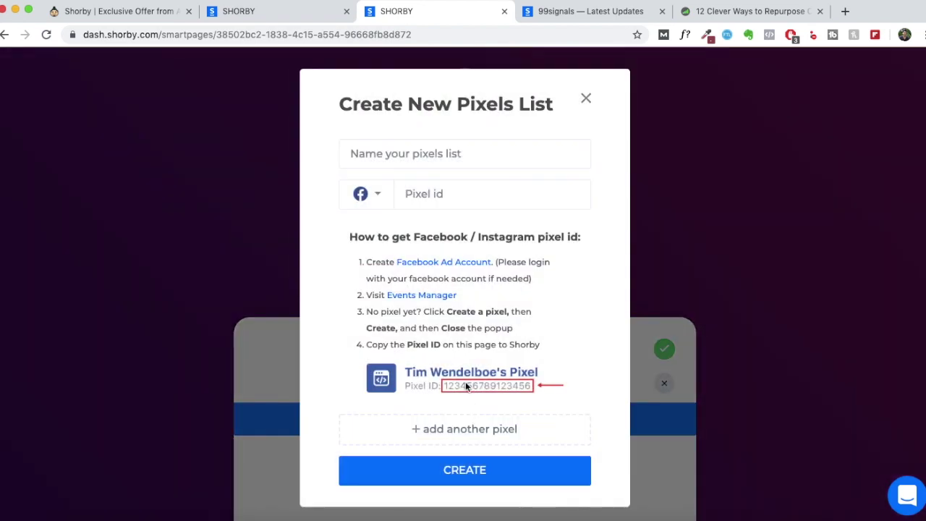
click(366, 194)
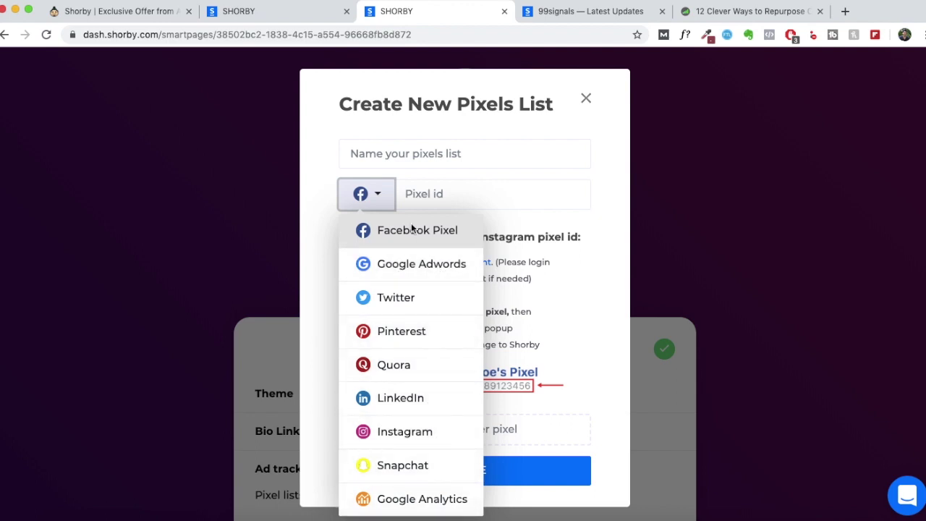
click(323, 196)
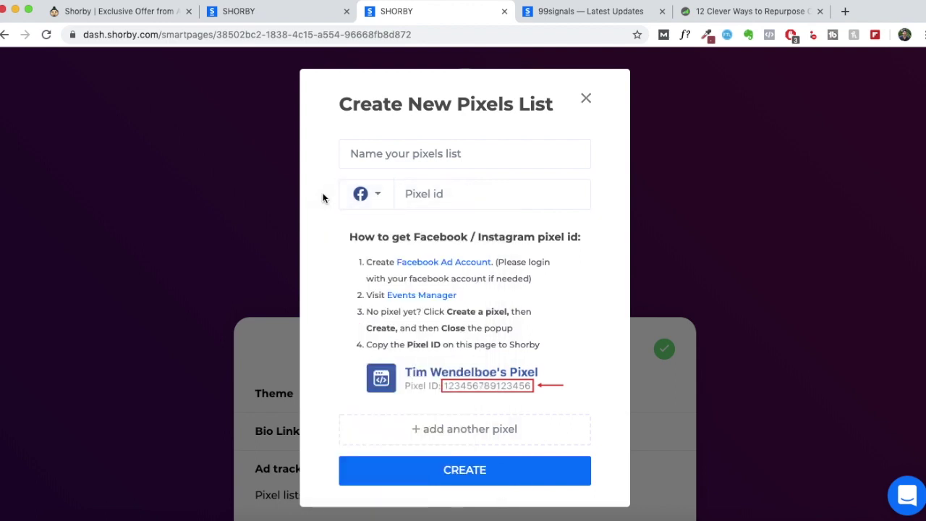
click(585, 98)
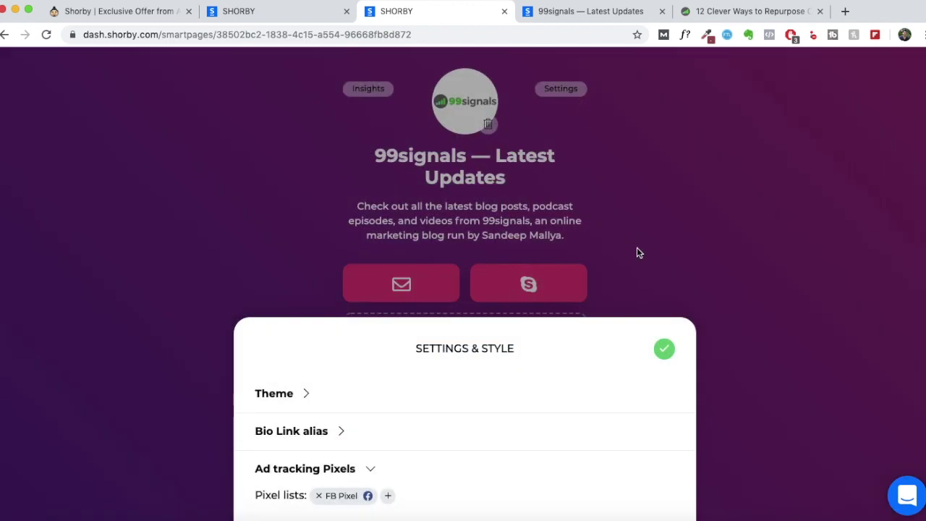
click(664, 350)
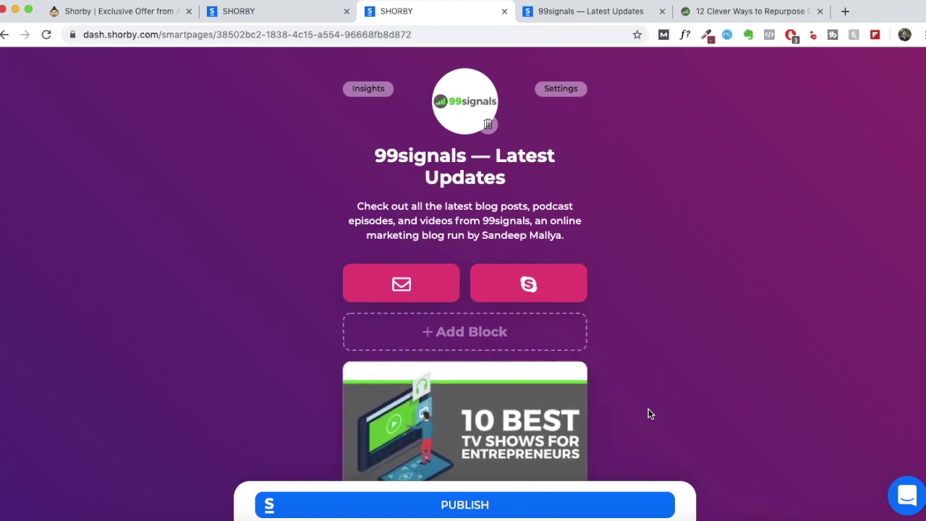
Scroll the smart page preview and switch to the link dashboard tab
scroll(648, 414, down, 15)
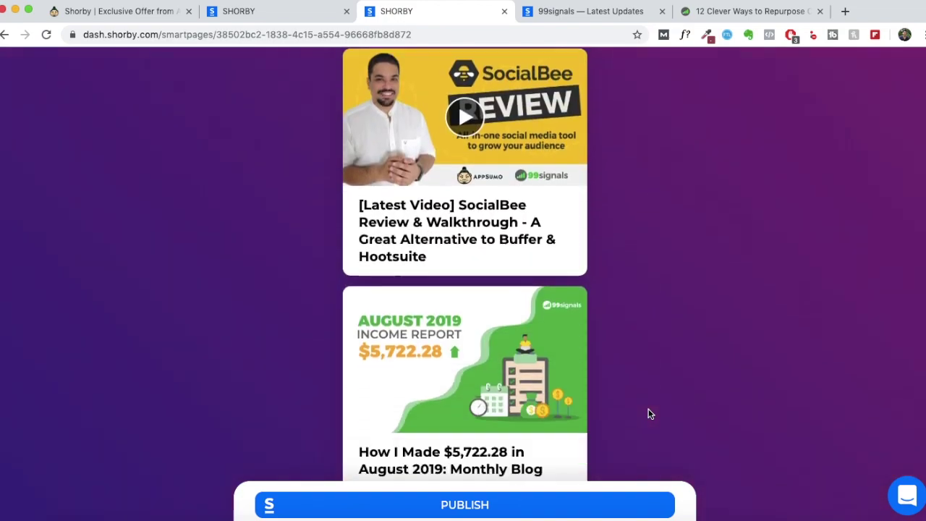
scroll(648, 413, up, 15)
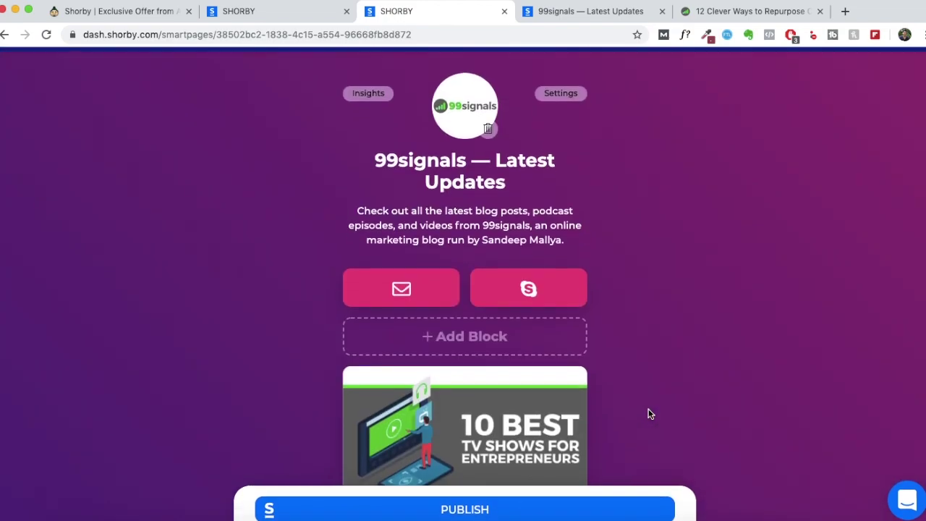
key(ctrl+shift+Tab)
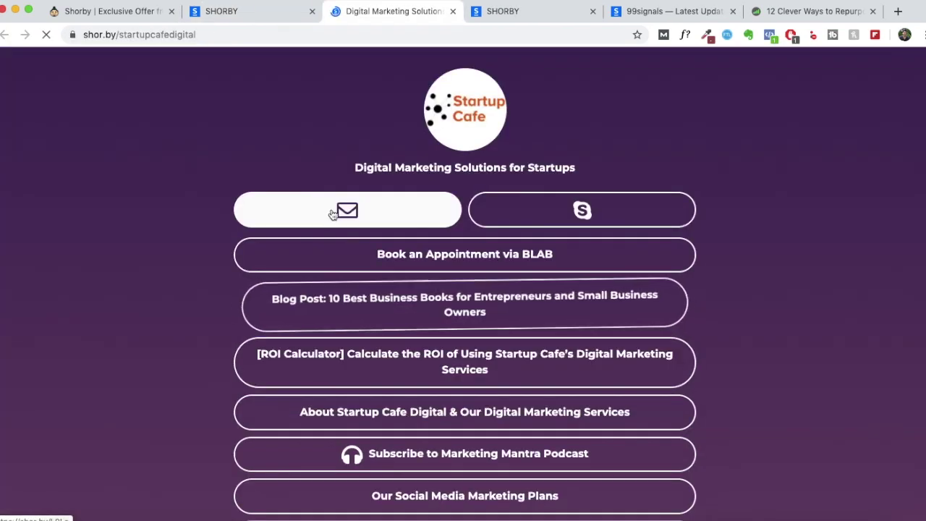
Leave the Startup Cafe page for the live shor.by/99signals 'Latest Updates' page
scroll(457, 333, down, 5)
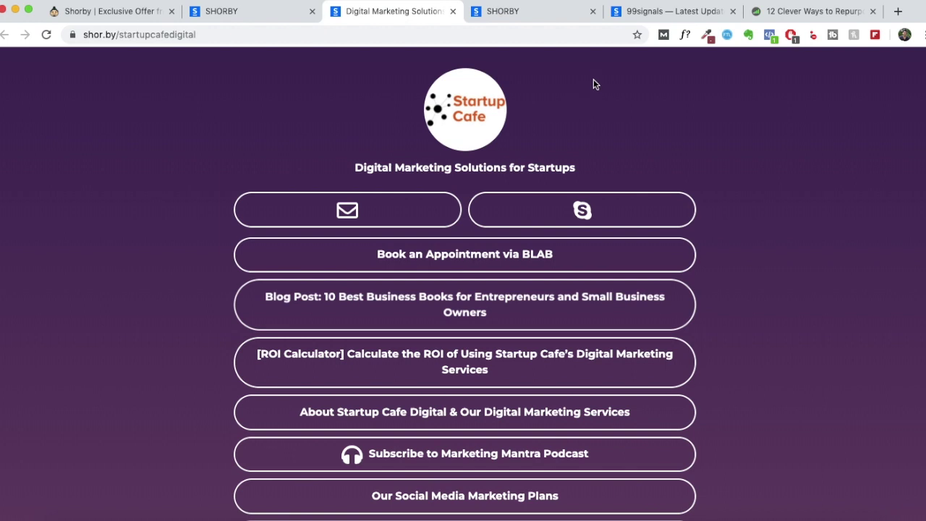
click(637, 11)
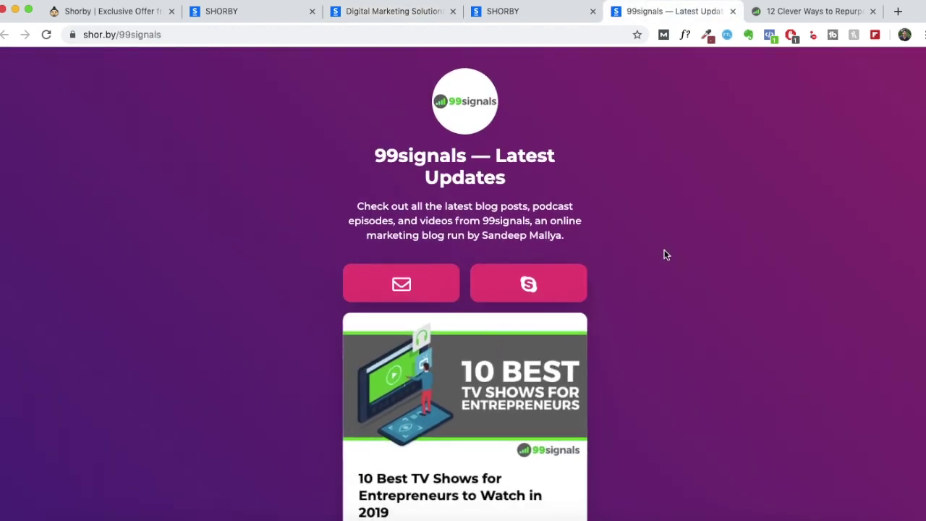
Highlight AppSumo's Rocket Plan '10 Rich Links per Page' limit, then return to the smart page editor
scroll(666, 254, down, 5)
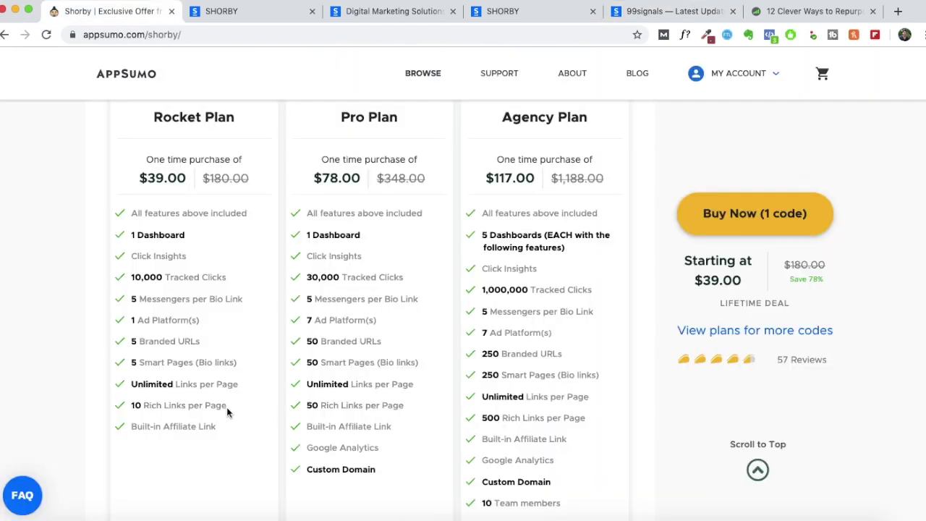
drag(227, 409, 132, 414)
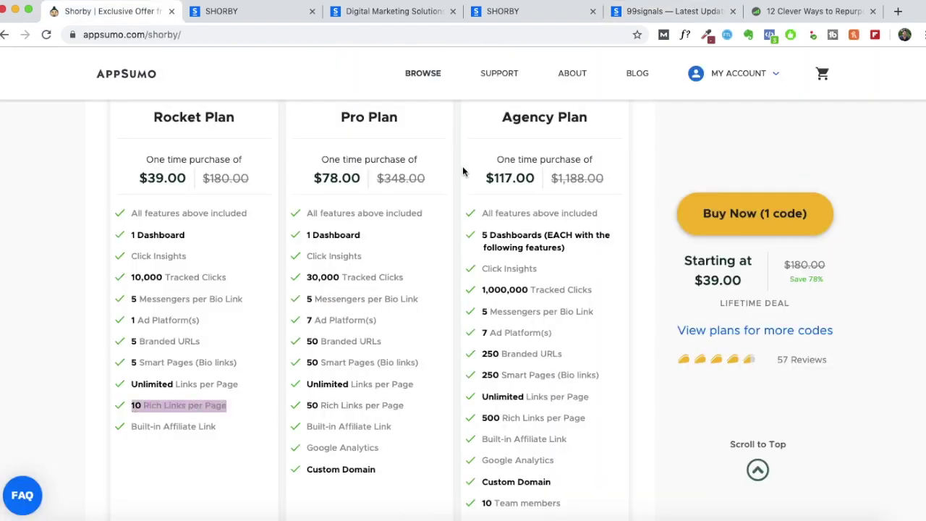
click(564, 11)
scroll(640, 162, down, 2)
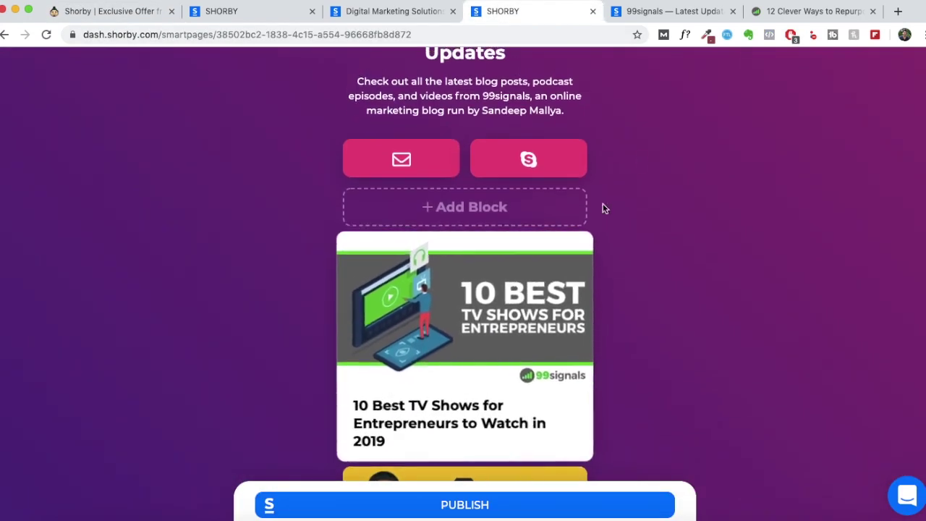
Add an empty link block, then hide the '10 Best TV Shows' card and confirm
click(495, 219)
click(720, 158)
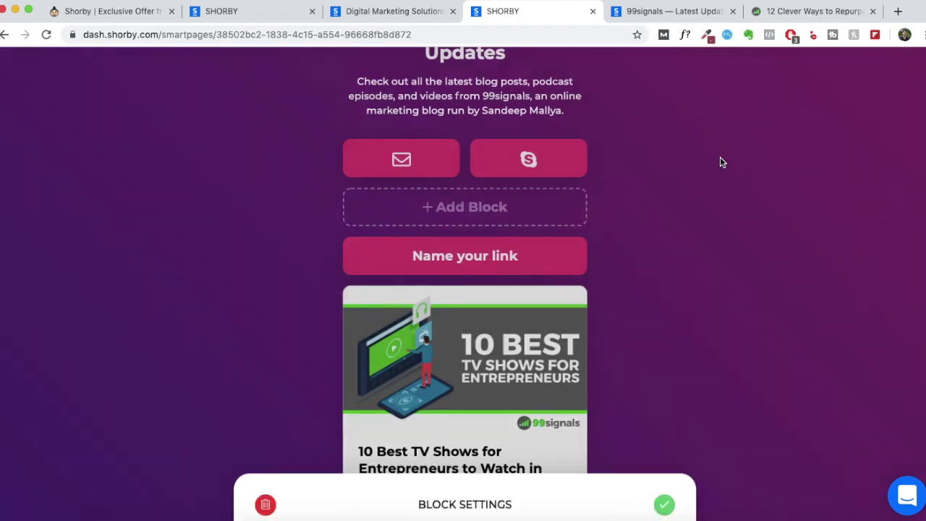
click(532, 338)
scroll(529, 339, down, 4)
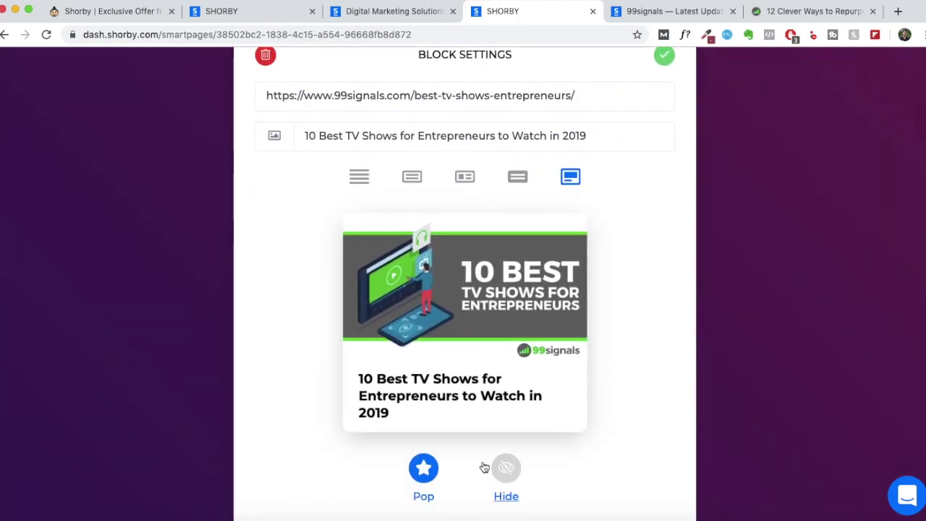
click(507, 469)
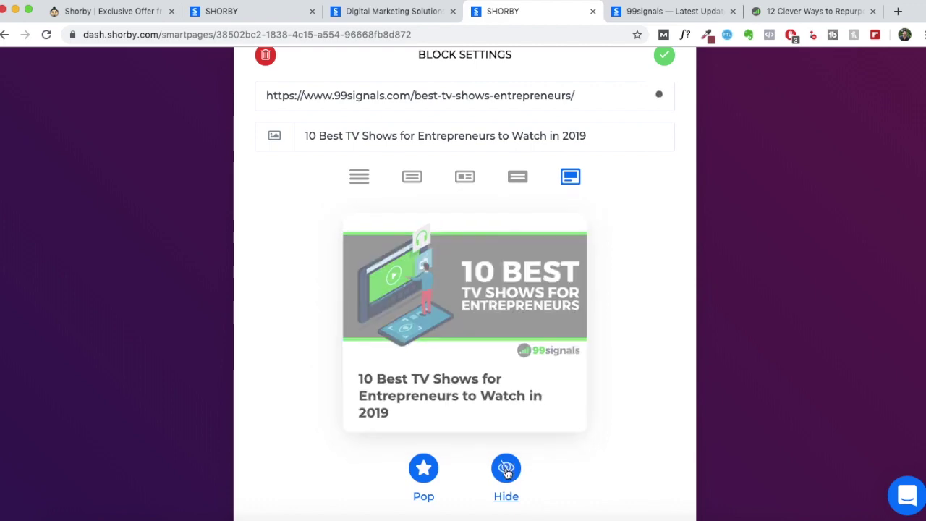
scroll(614, 412, up, 2)
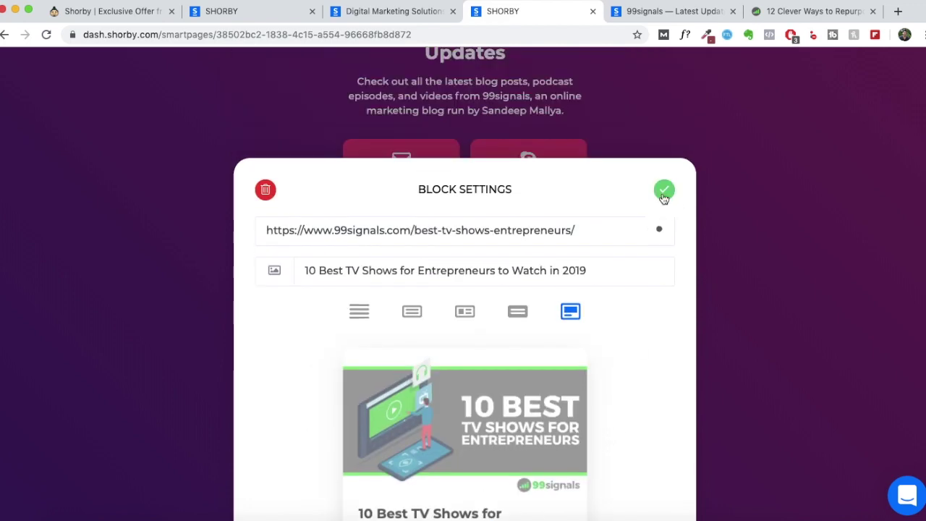
click(664, 194)
scroll(699, 293, down, 10)
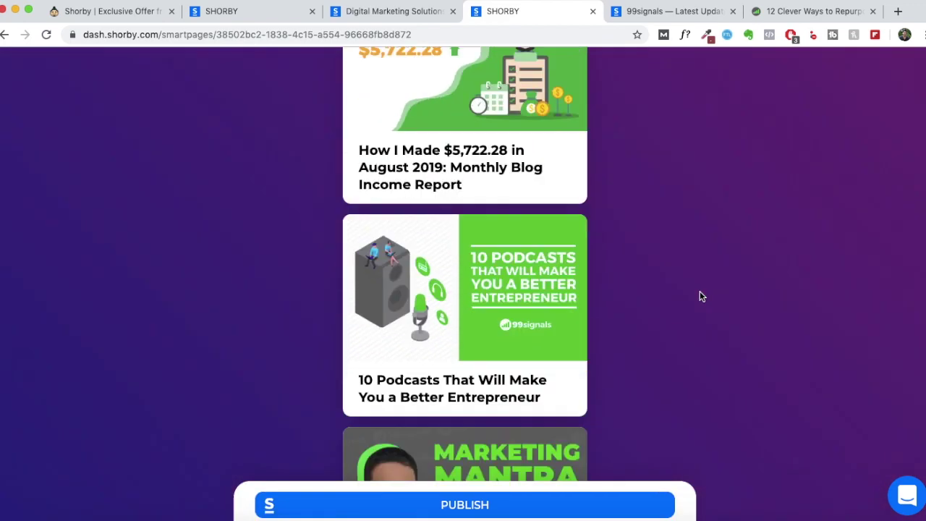
scroll(699, 296, down, 5)
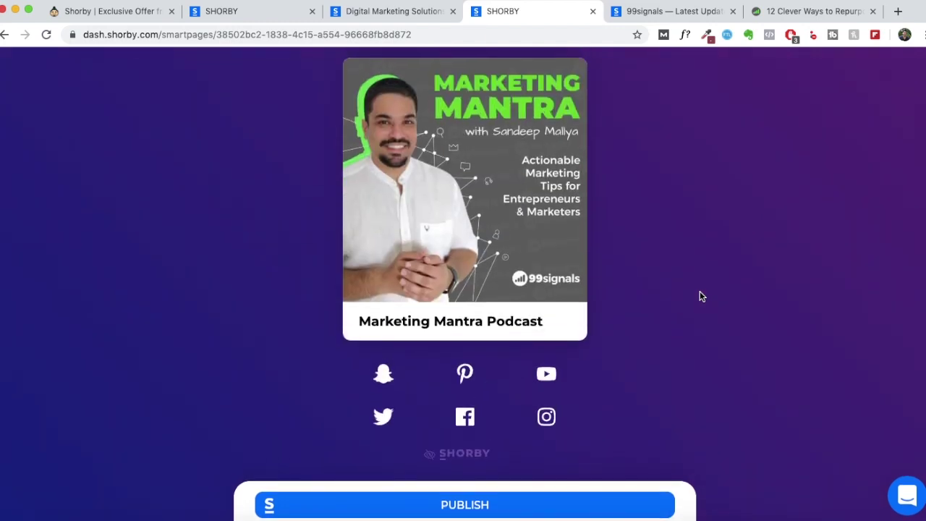
scroll(700, 296, up, 10)
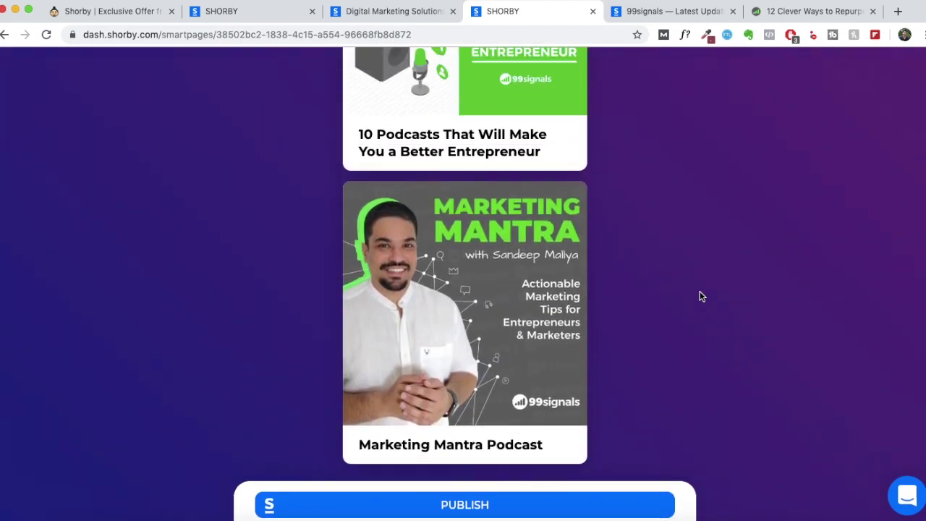
scroll(699, 296, up, 10)
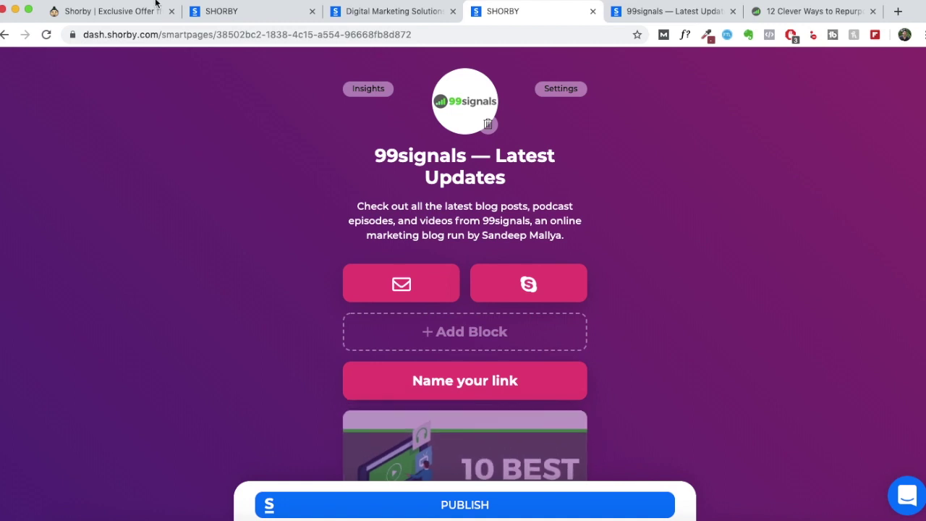
Review Shorby's plan prices on the AppSumo offer page, then move back through the Shorby tabs
click(124, 12)
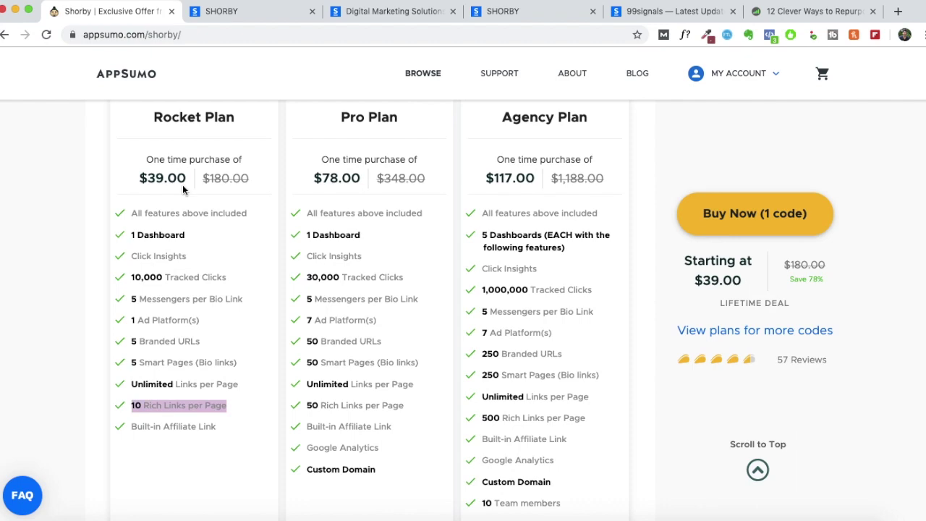
click(511, 13)
click(357, 15)
On the link dashboard, expand shor.by/99signals to review its Facebook pixel and per-link click counts
click(265, 13)
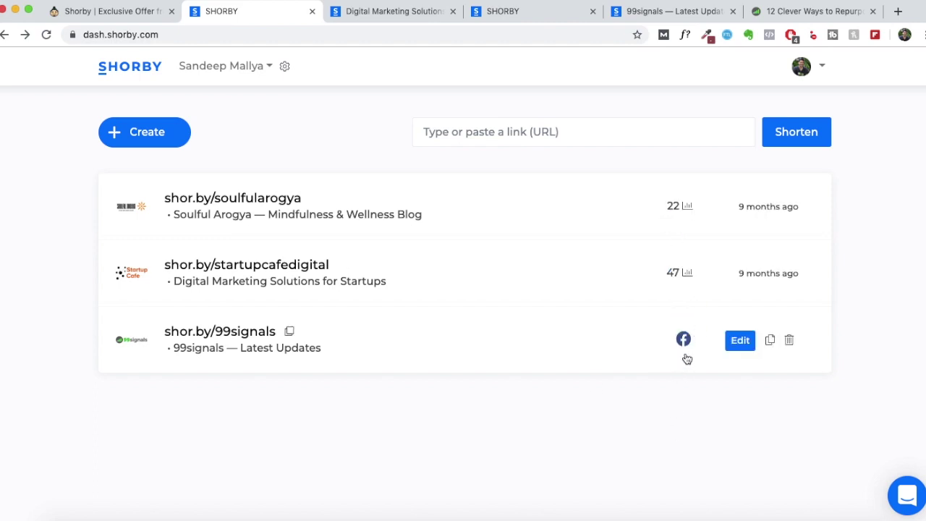
click(688, 340)
scroll(615, 393, down, 5)
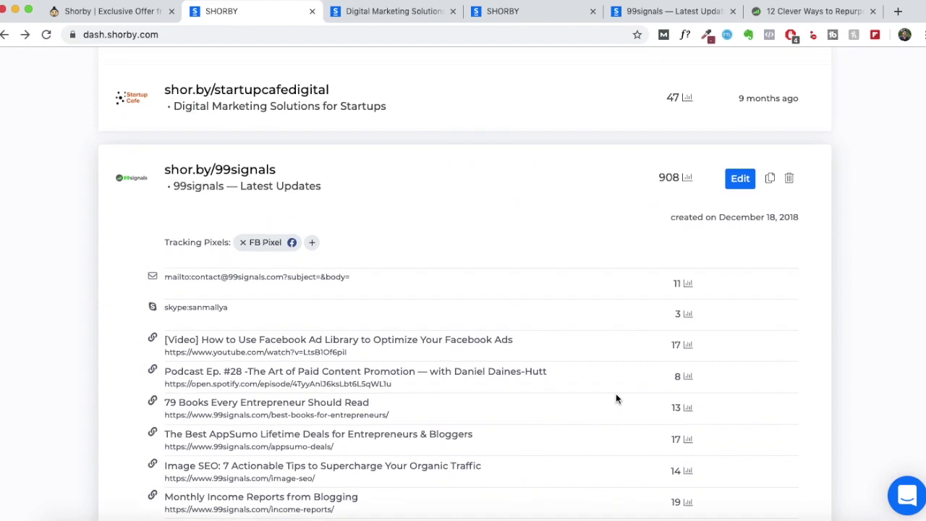
scroll(616, 393, up, 1)
scroll(618, 392, down, 3)
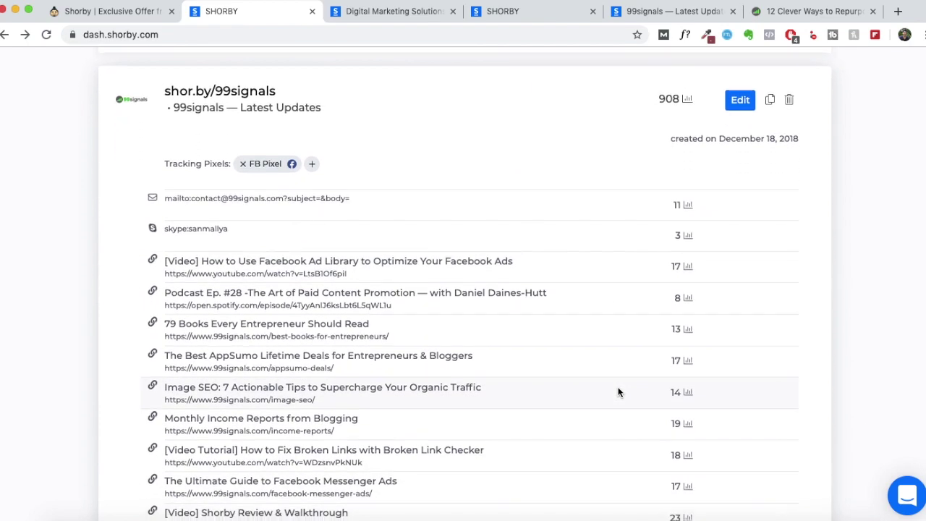
scroll(618, 392, down, 2)
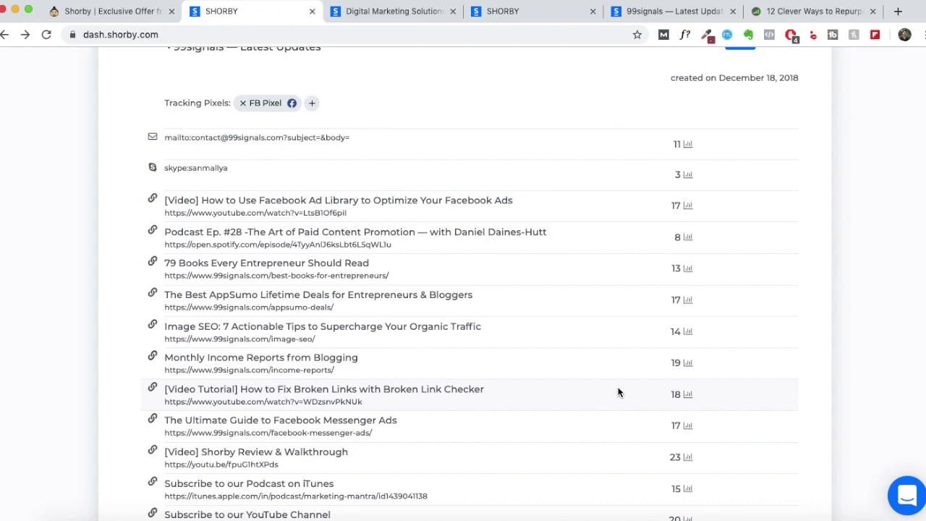
scroll(618, 392, down, 9)
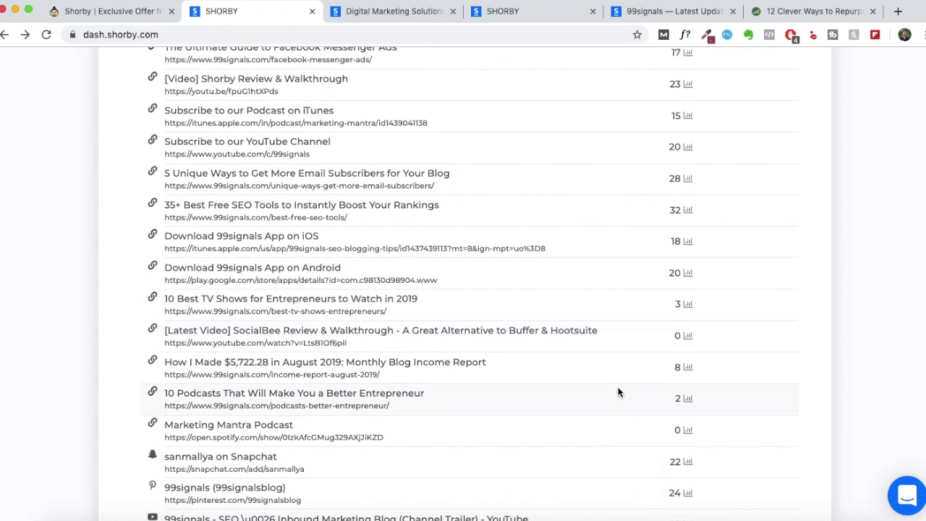
scroll(618, 392, down, 4)
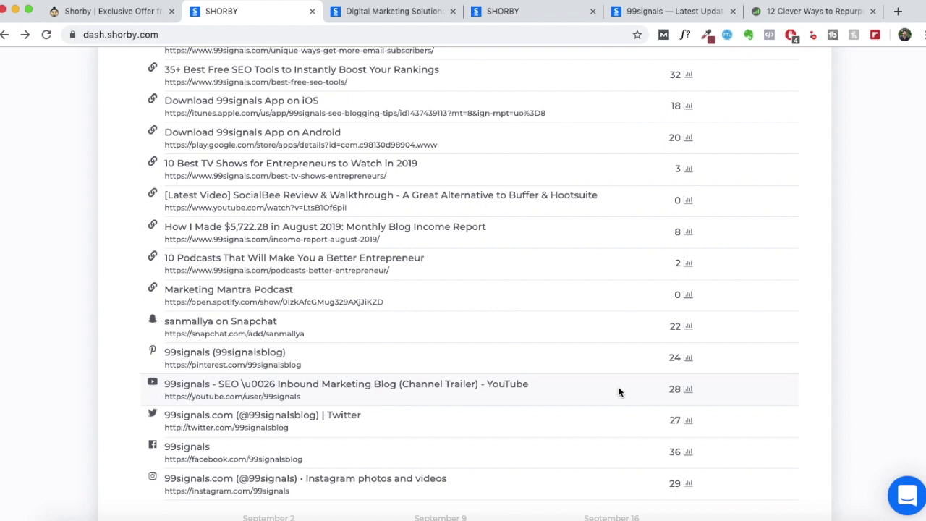
scroll(619, 392, up, 15)
Collapse the 99signals row's statistics on the dashboard
click(629, 366)
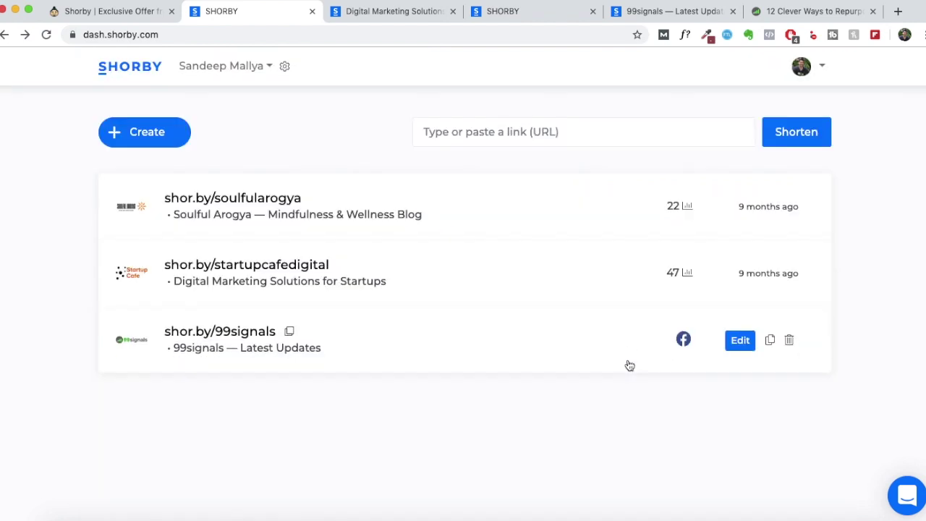